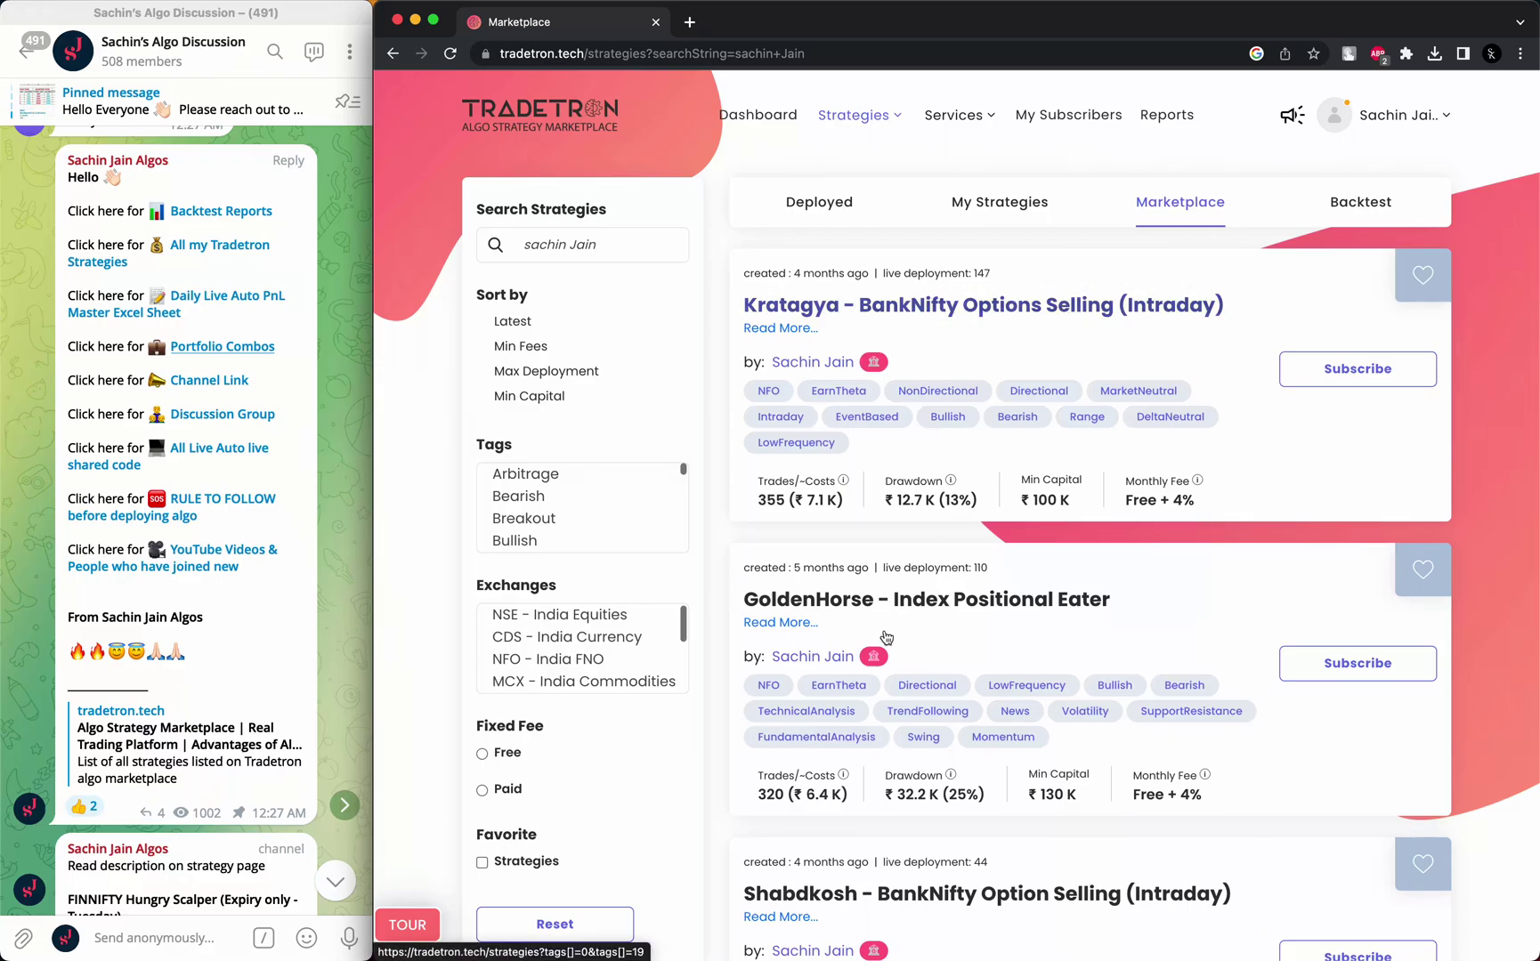
Scroll the Marketplace search results down and back up to the Kratagya - BankNifty Options Selling (Intraday) card
scroll(885, 637, down, 5)
scroll(949, 636, up, 5)
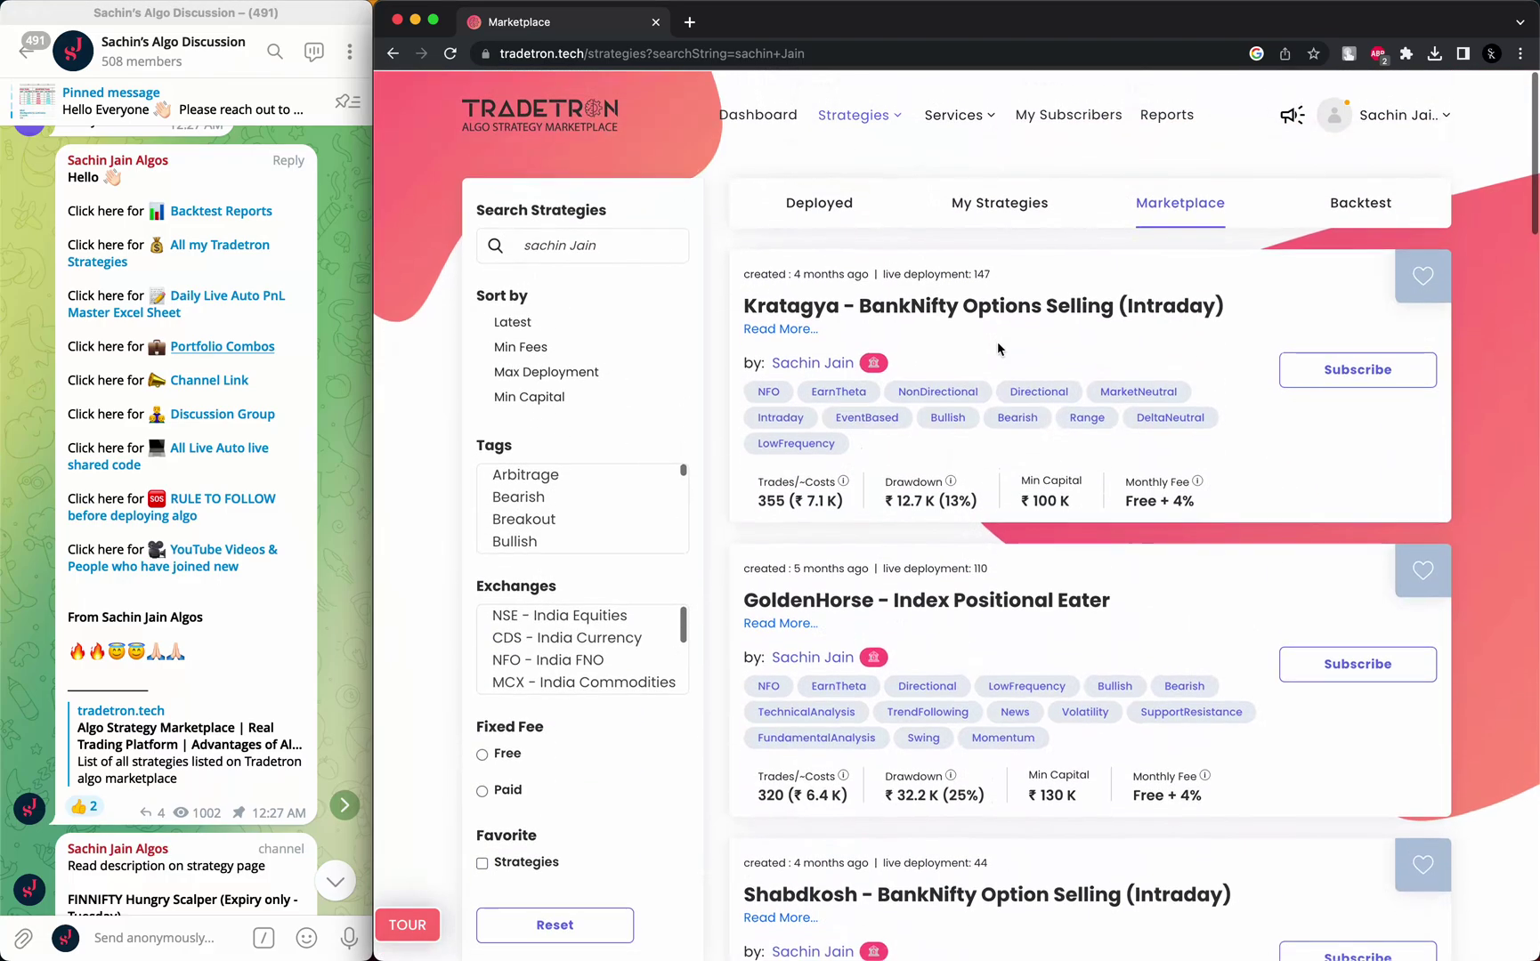
Open the Kratagya strategy page in a new tab and read through its description and live shared code
super+click(1021, 313)
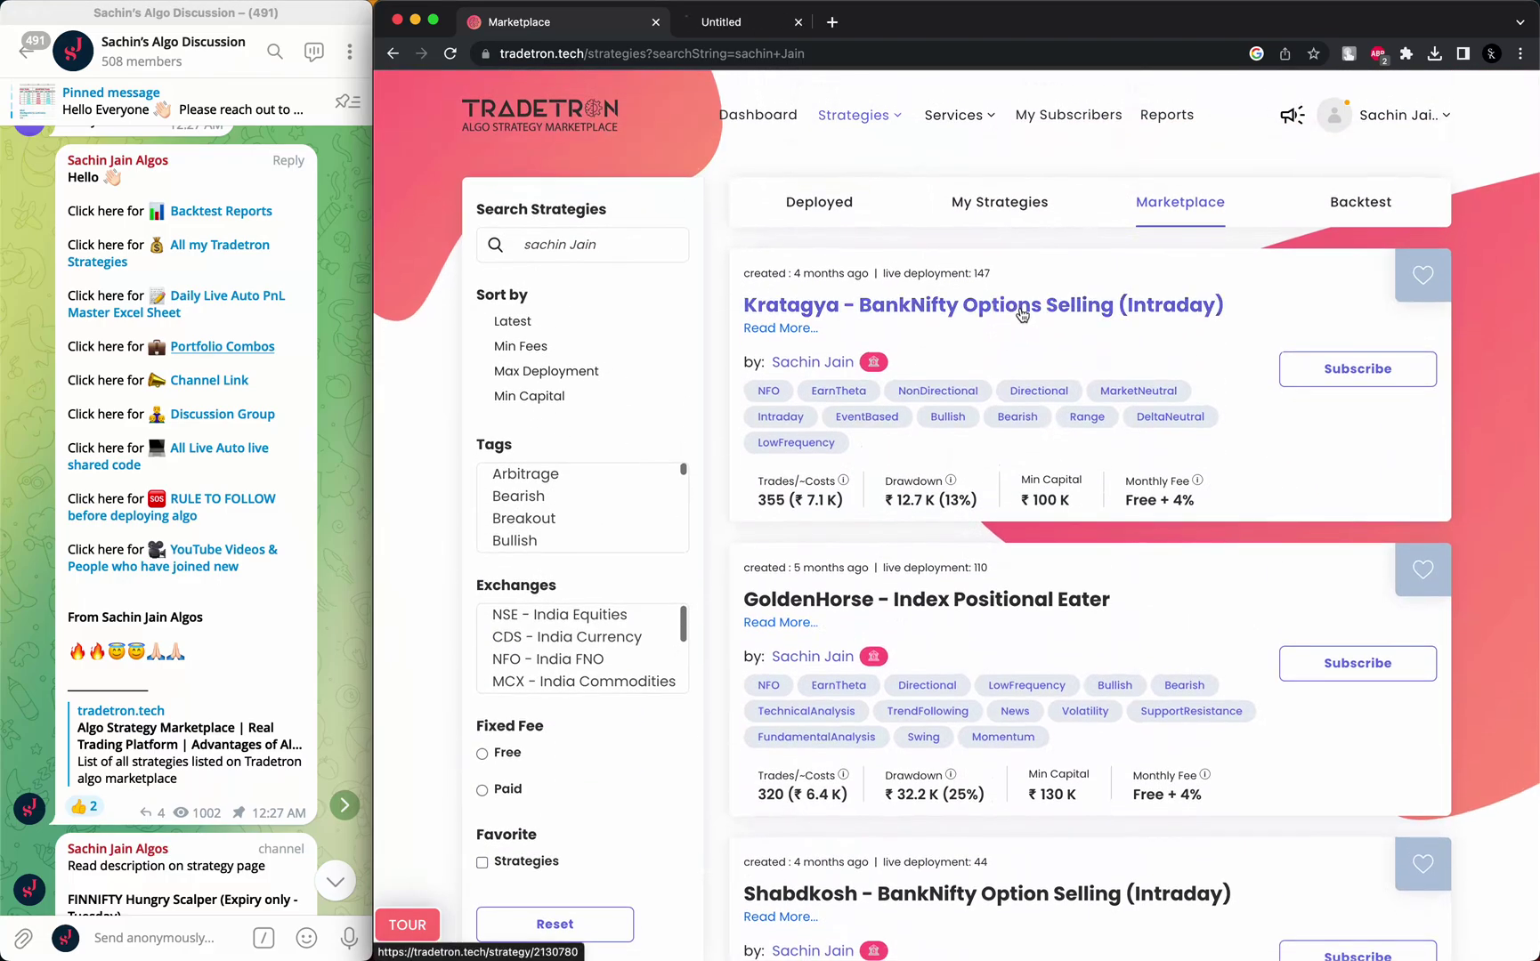
click(763, 22)
drag(862, 531, 1177, 531)
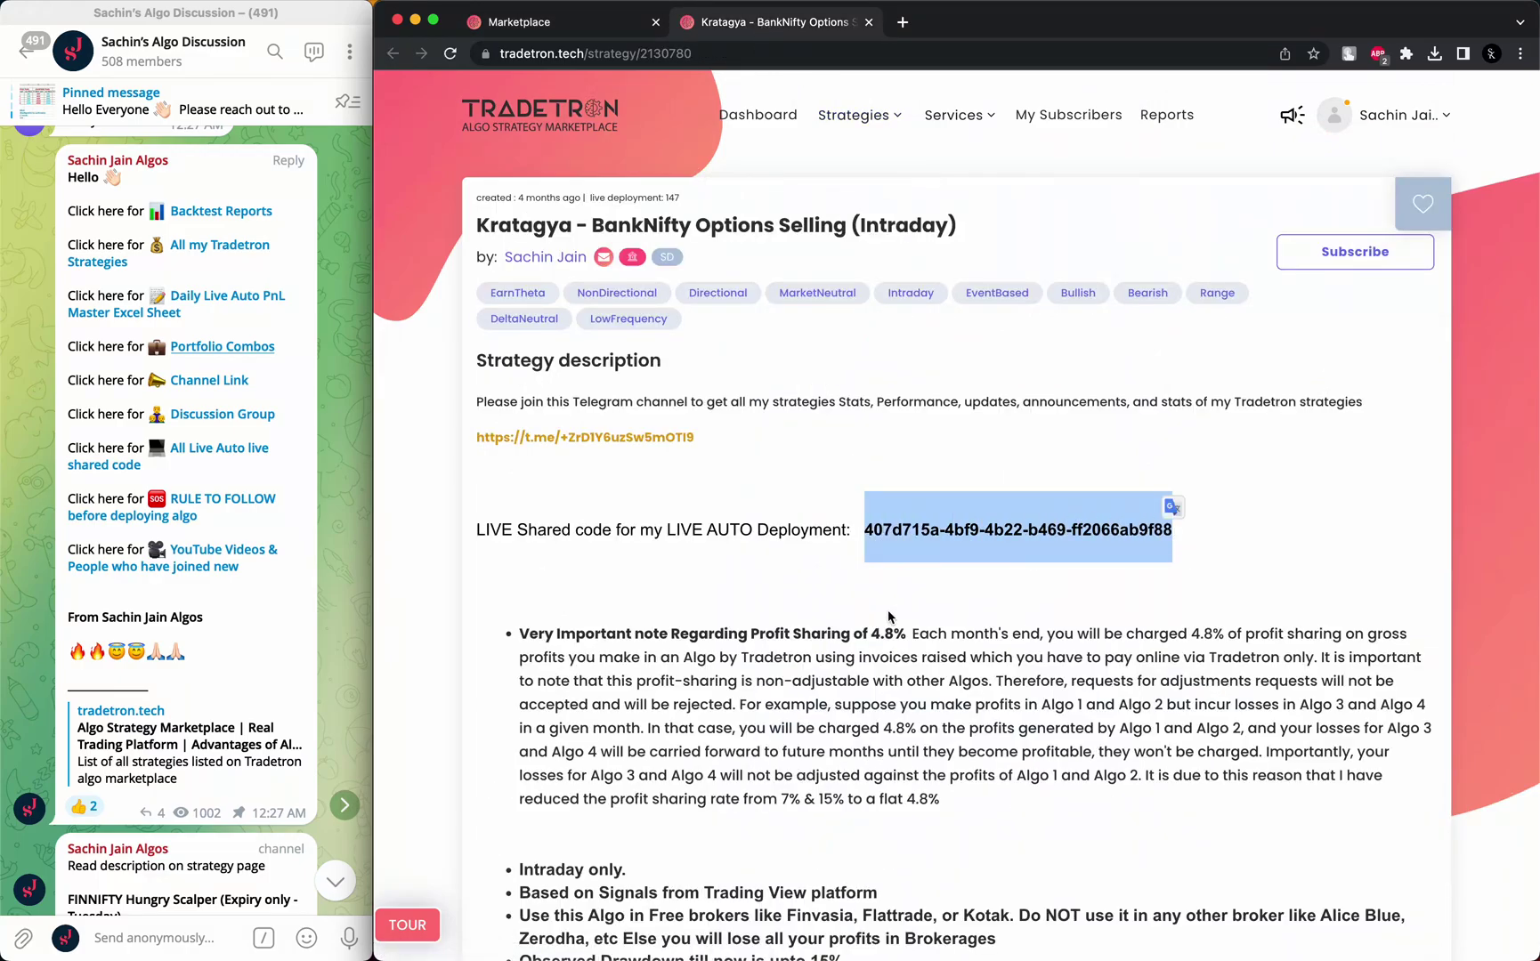
scroll(773, 674, down, 4)
scroll(713, 579, up, 4)
click(650, 512)
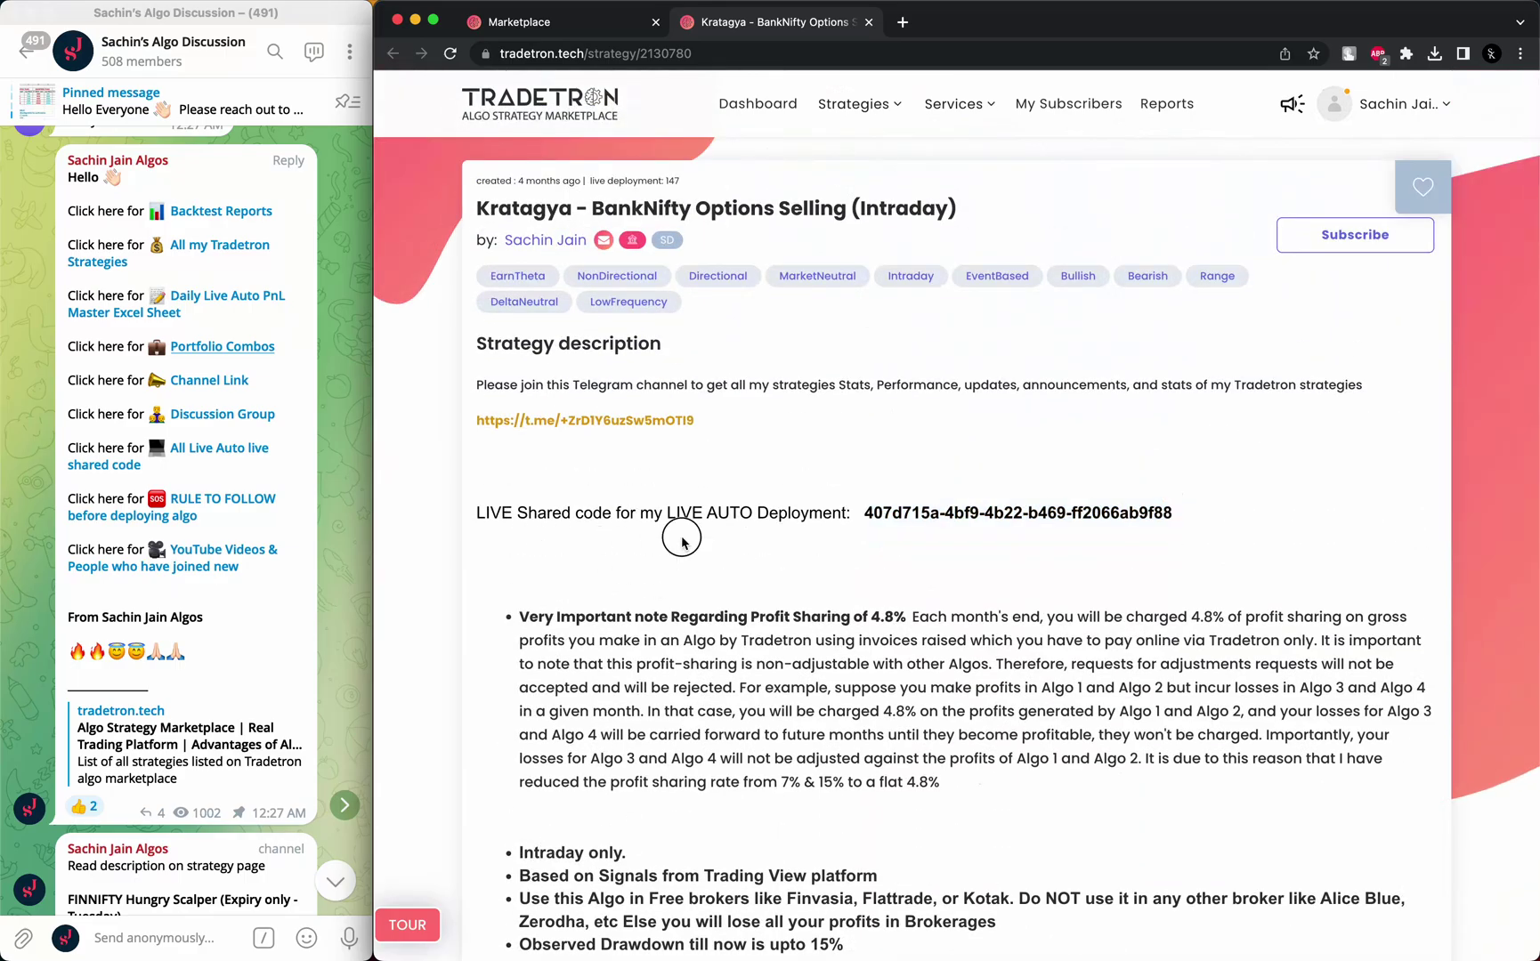
scroll(684, 544, down, 10)
scroll(683, 544, down, 4)
drag(797, 529, 491, 450)
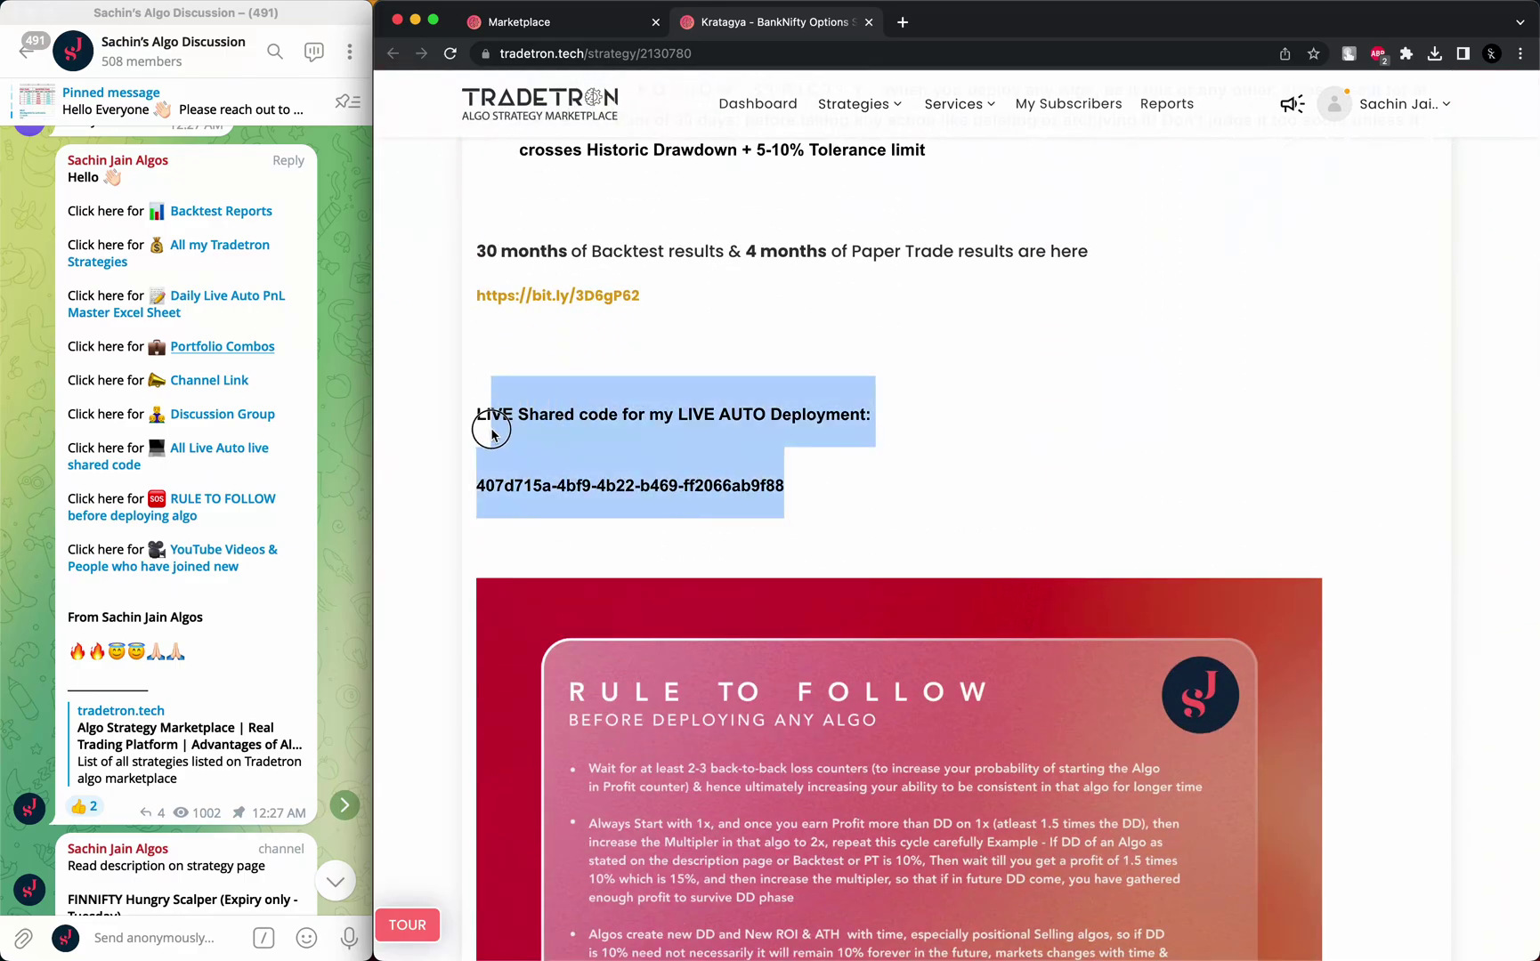
scroll(696, 456, up, 15)
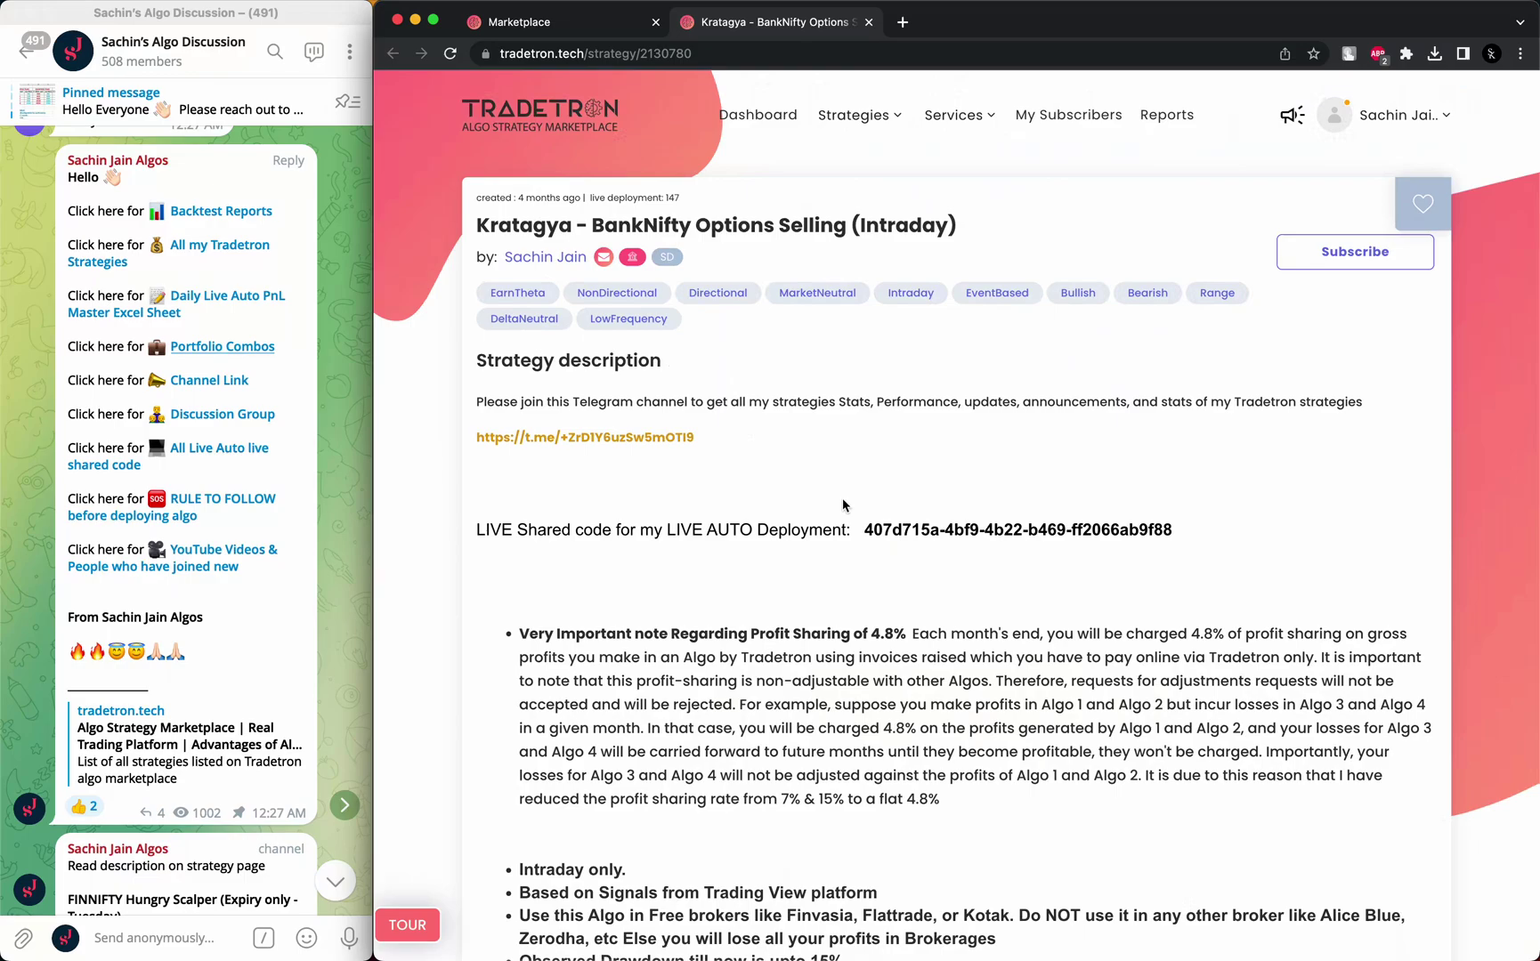
scroll(641, 458, down, 15)
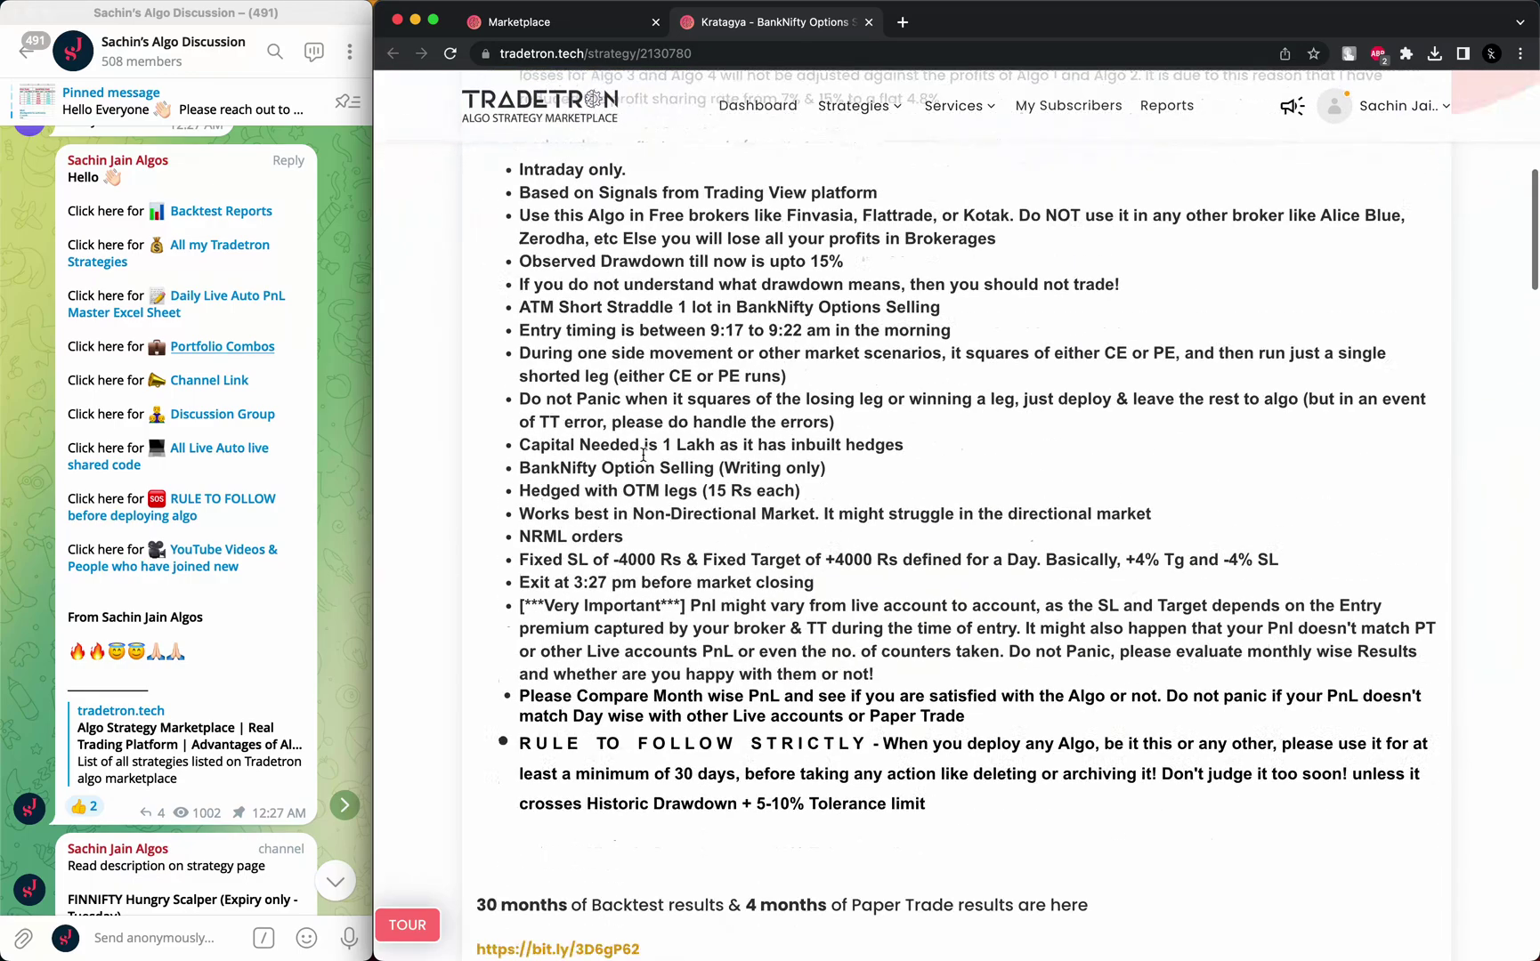
drag(638, 572, 579, 579)
scroll(743, 351, up, 15)
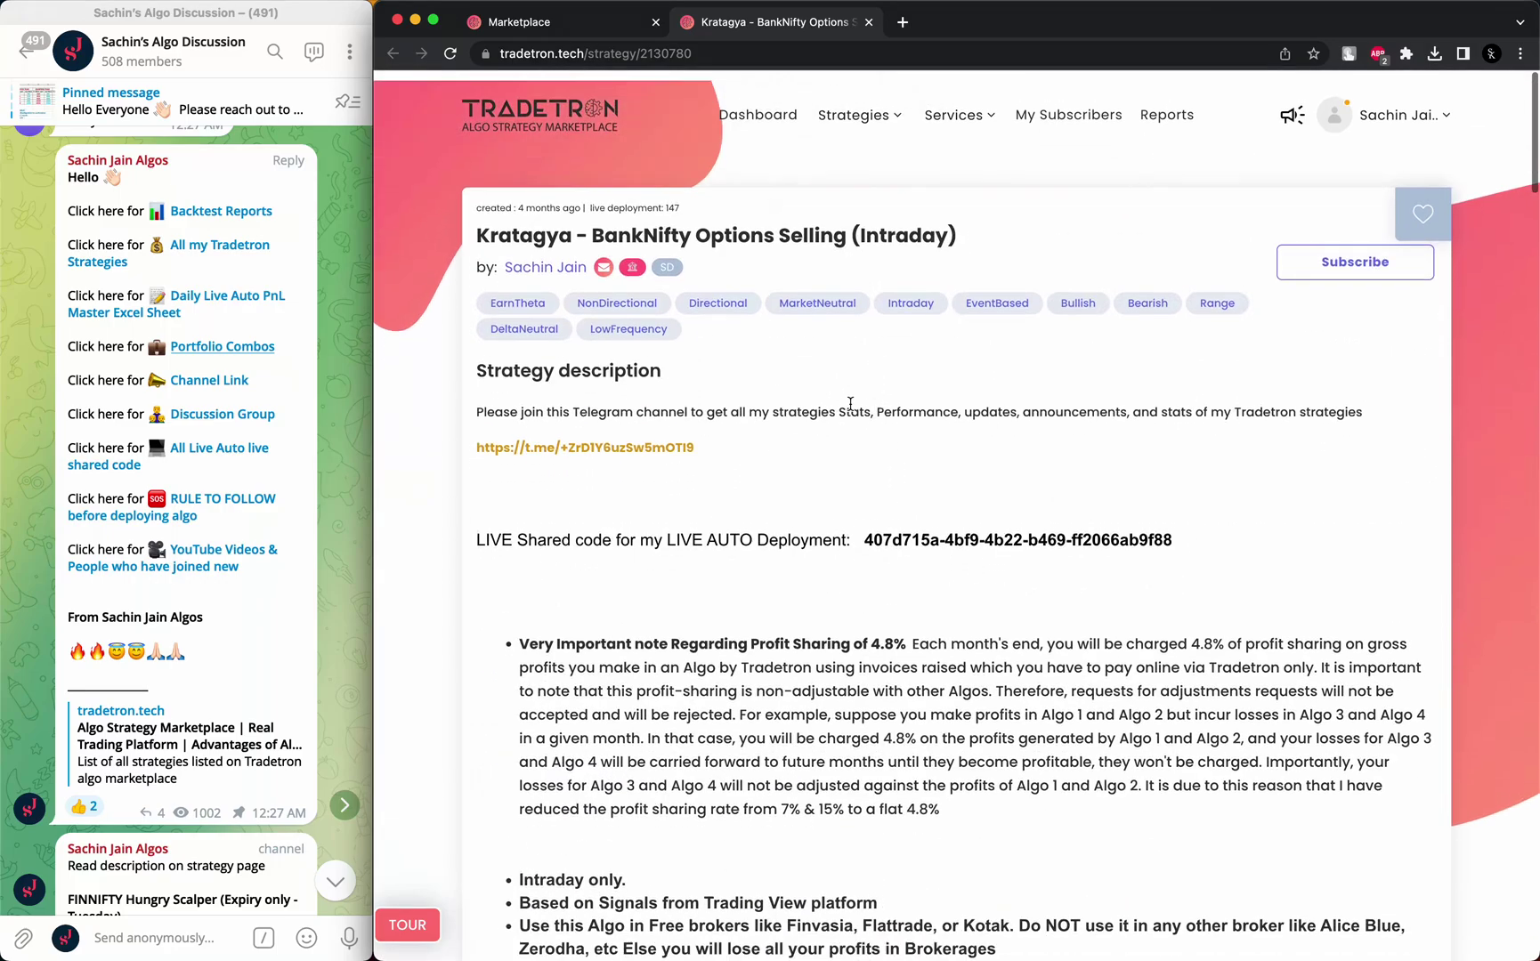
click(321, 185)
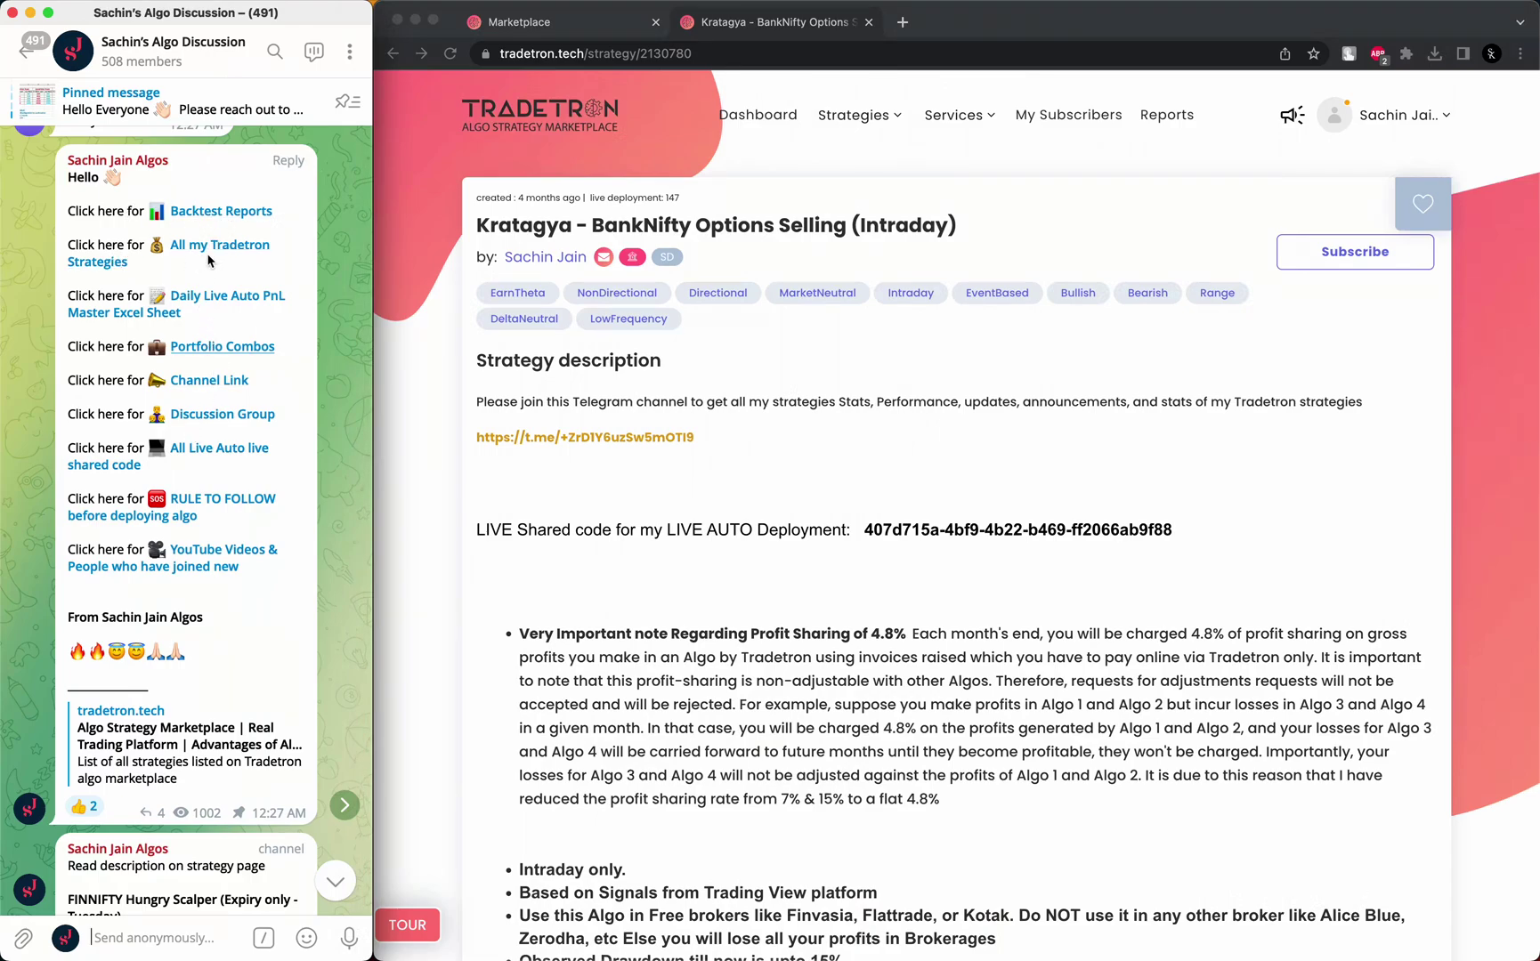
click(577, 27)
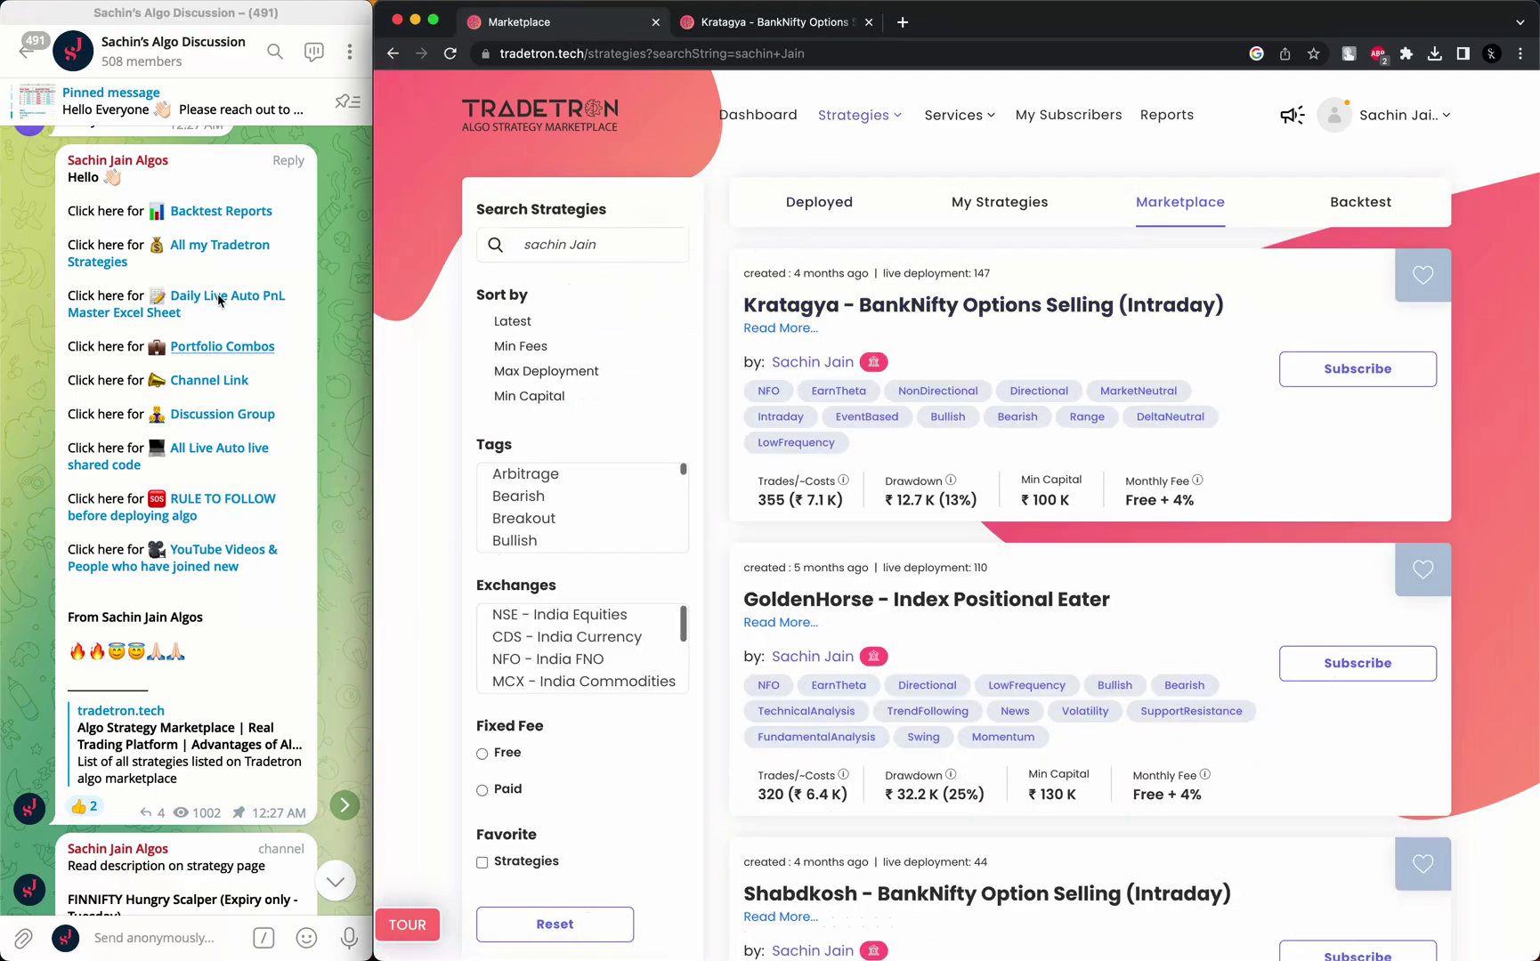
click(220, 347)
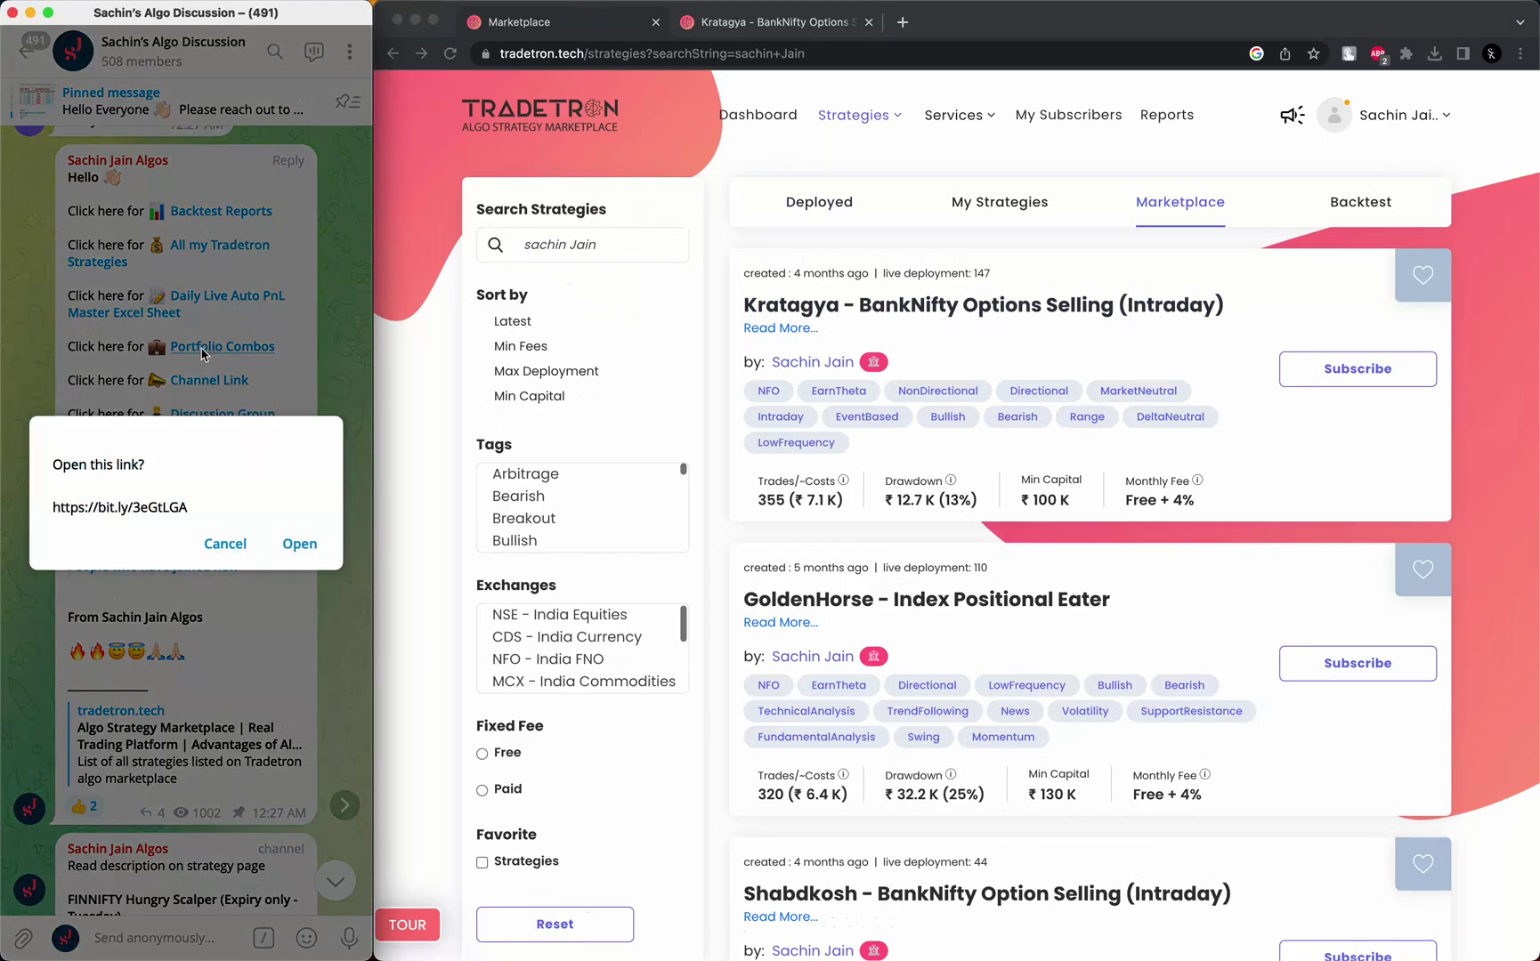
Open the LIVE AUTO master sheet, view its Portfolio COMBO BUCKETS sheet, then close it
click(295, 543)
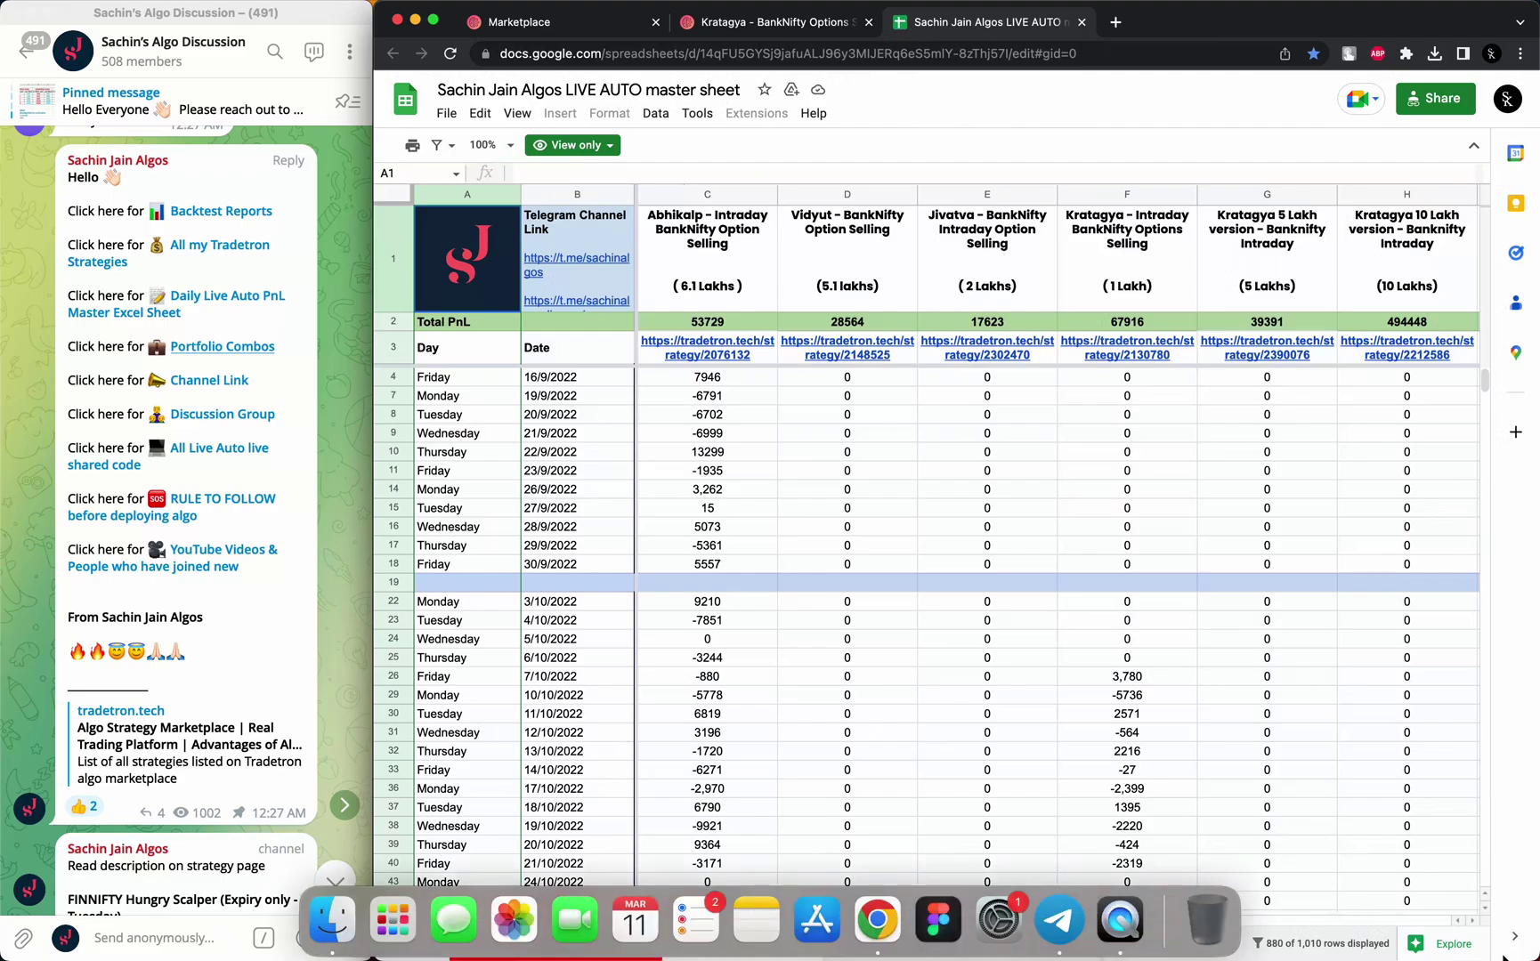
click(550, 942)
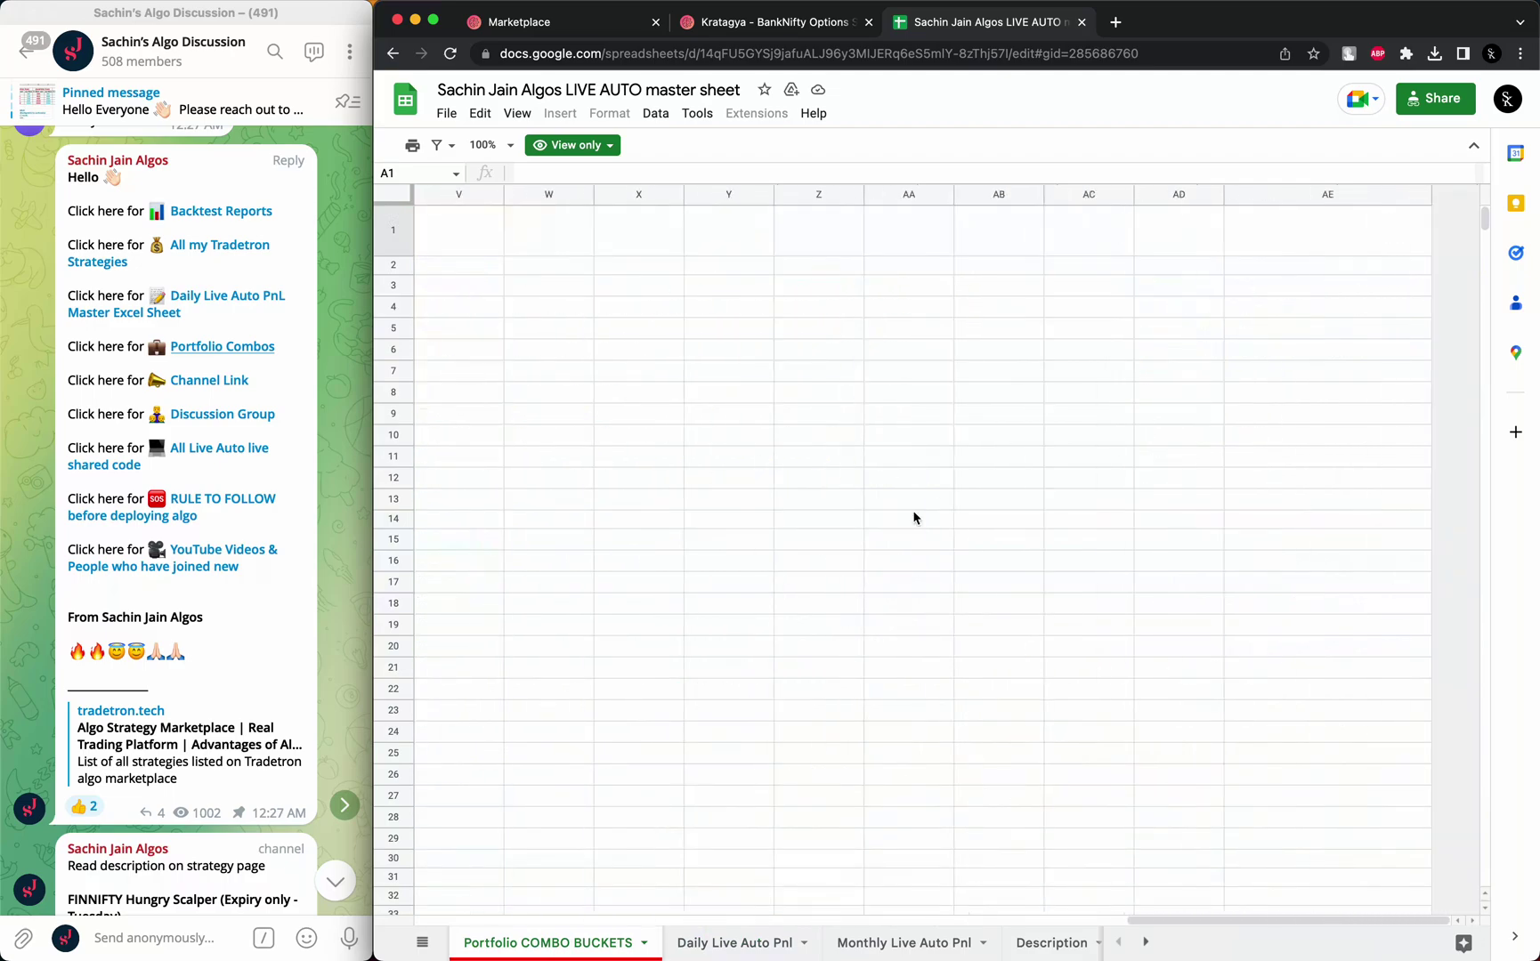
click(1082, 23)
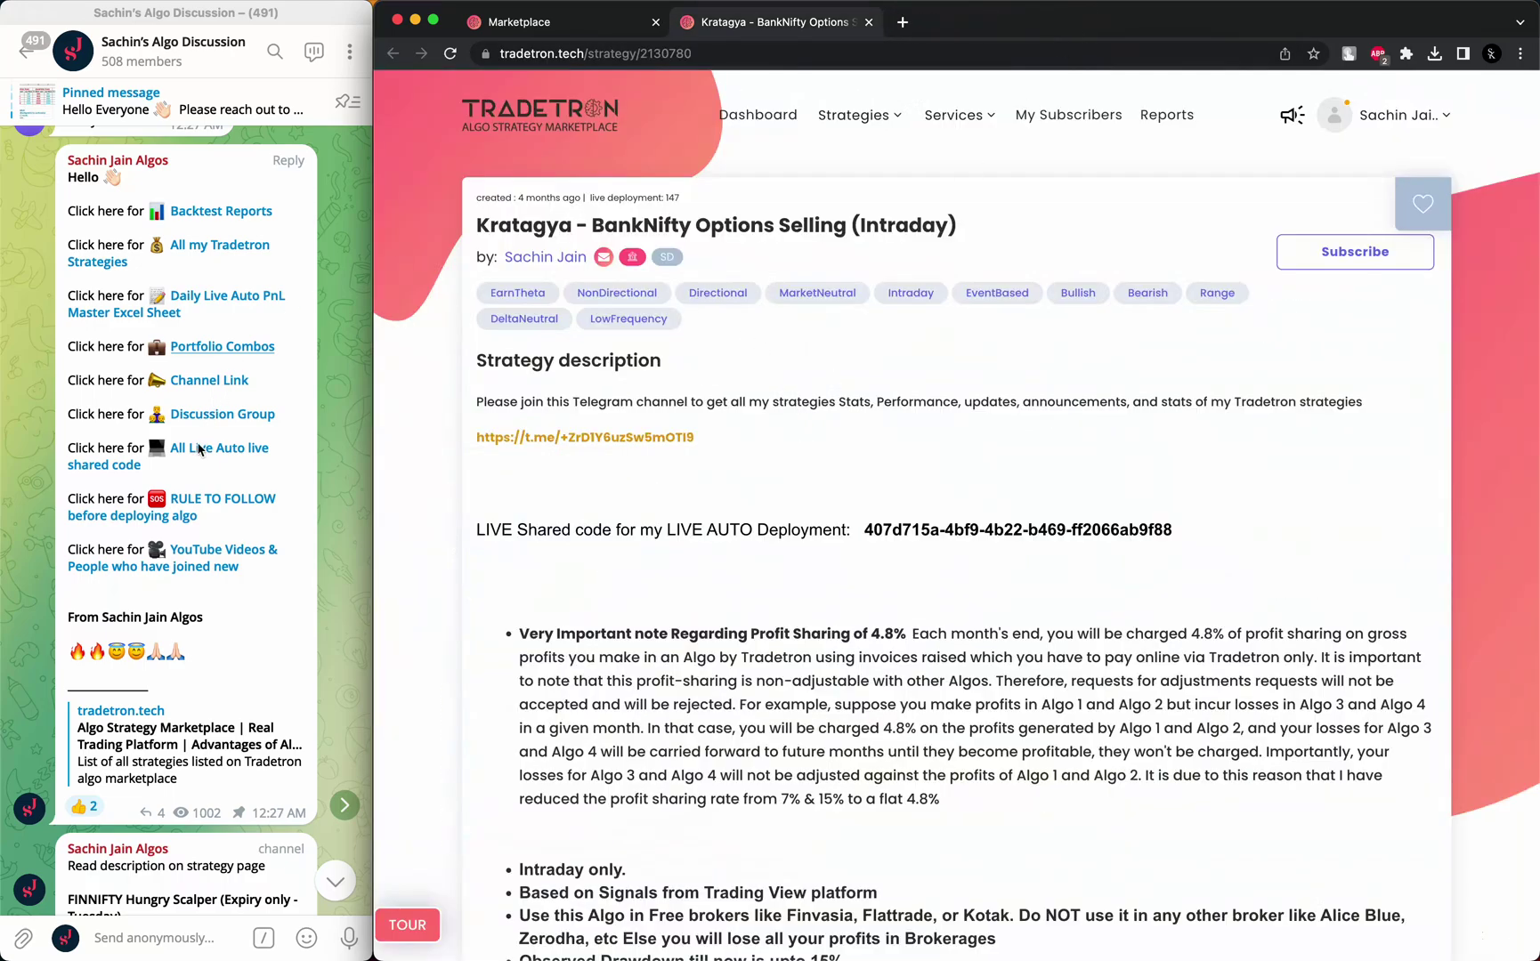
Open Telegram's post listing all live auto shared codes and locate the Kratagya entry
click(218, 483)
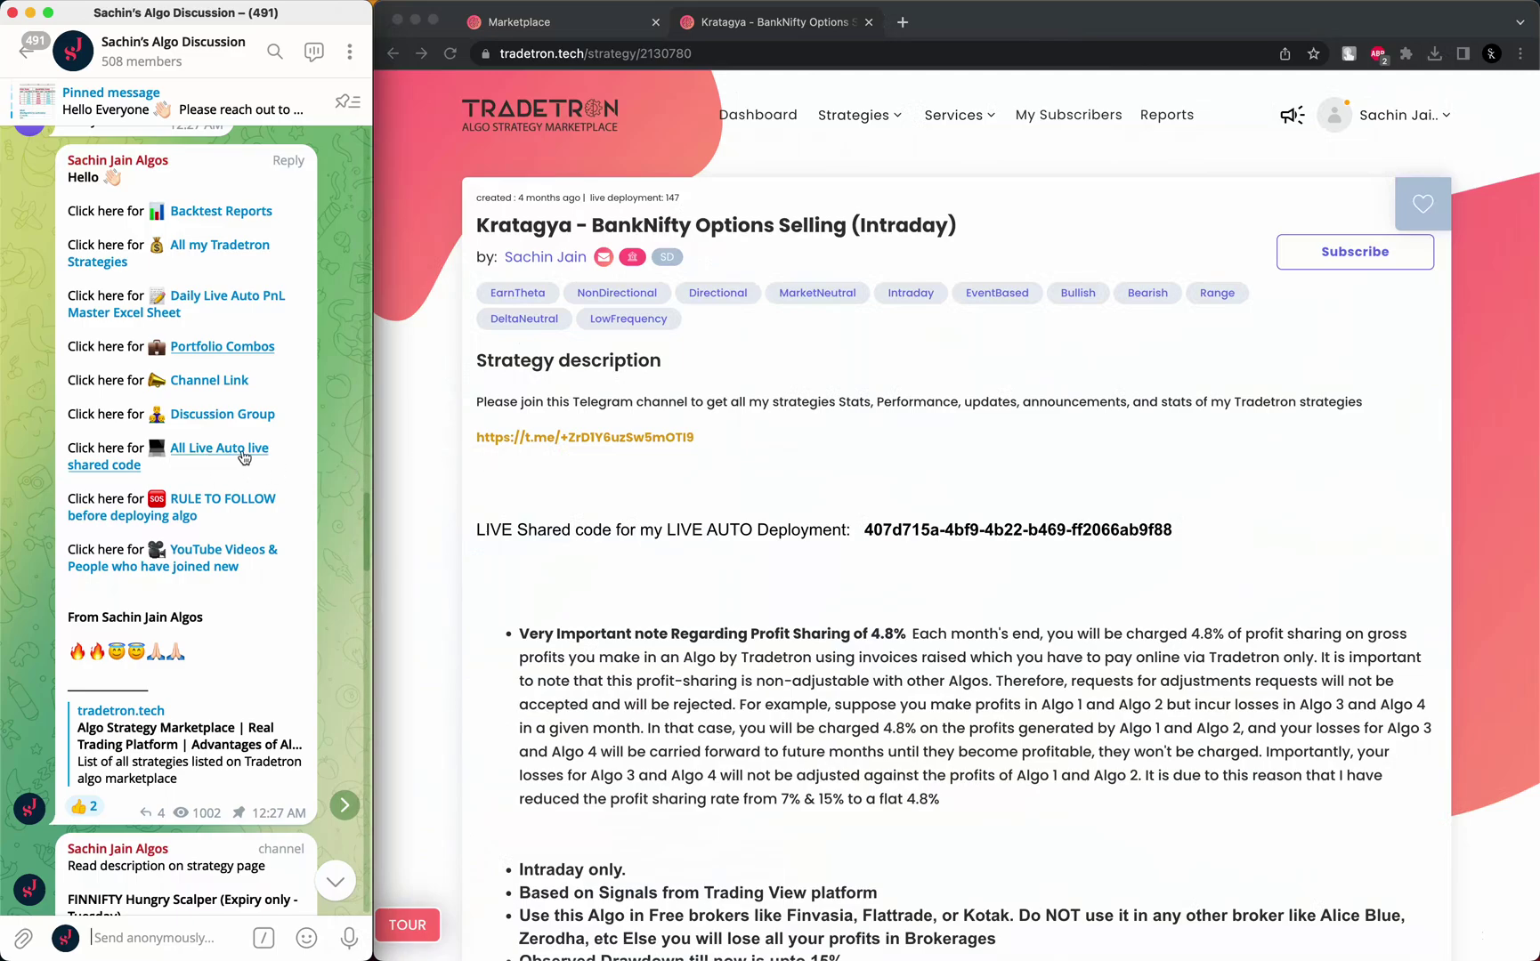
click(222, 457)
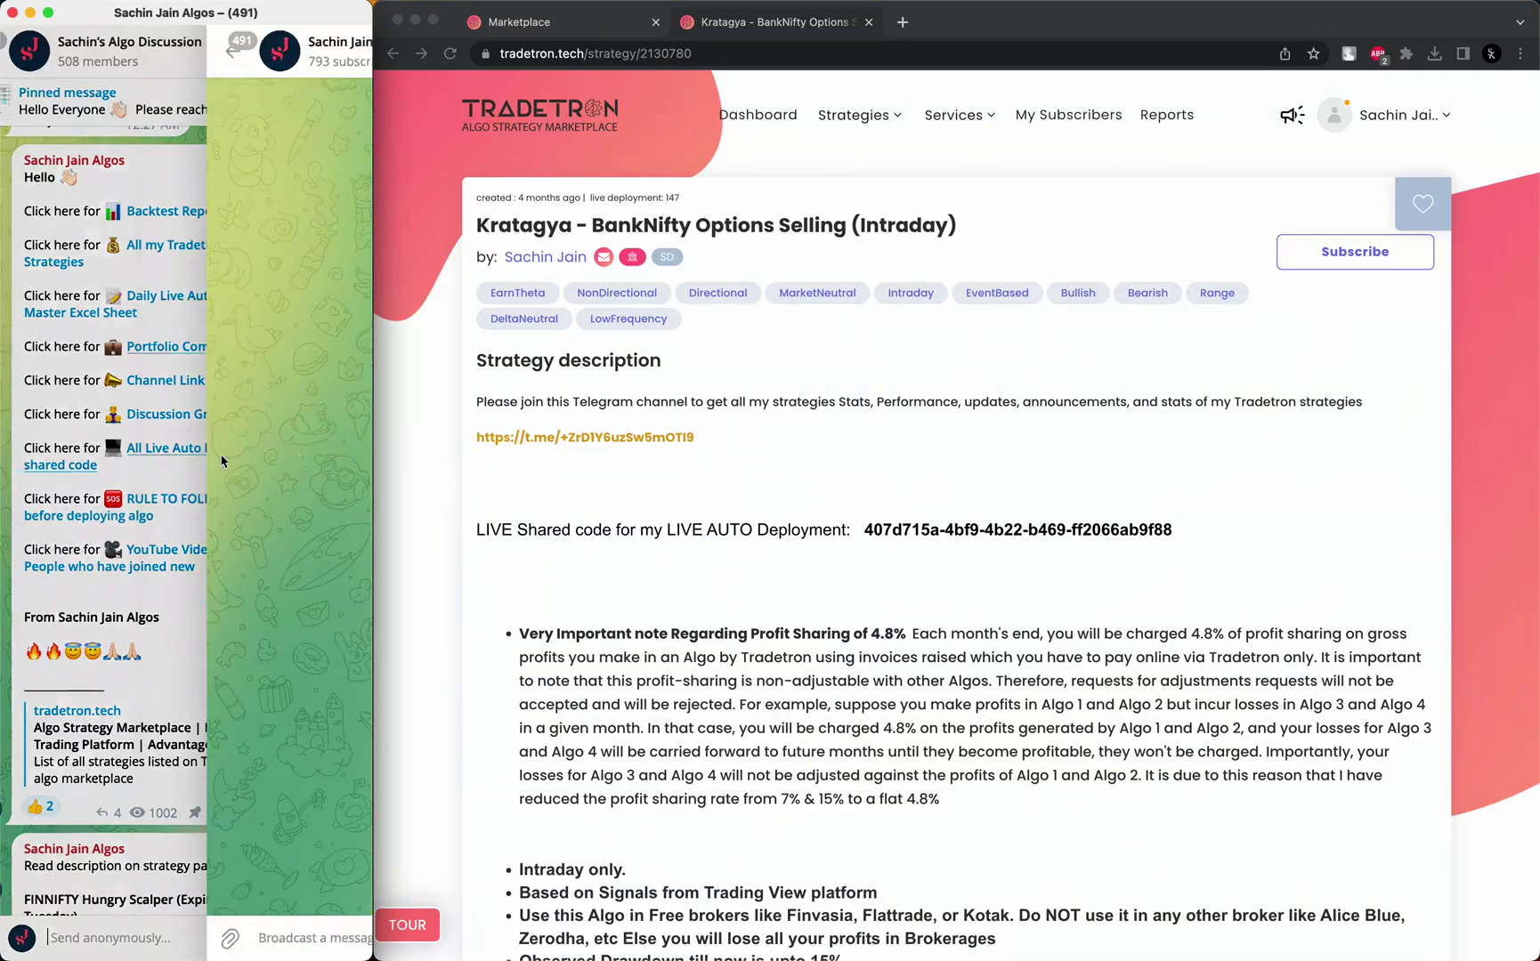
scroll(178, 770, up, 1)
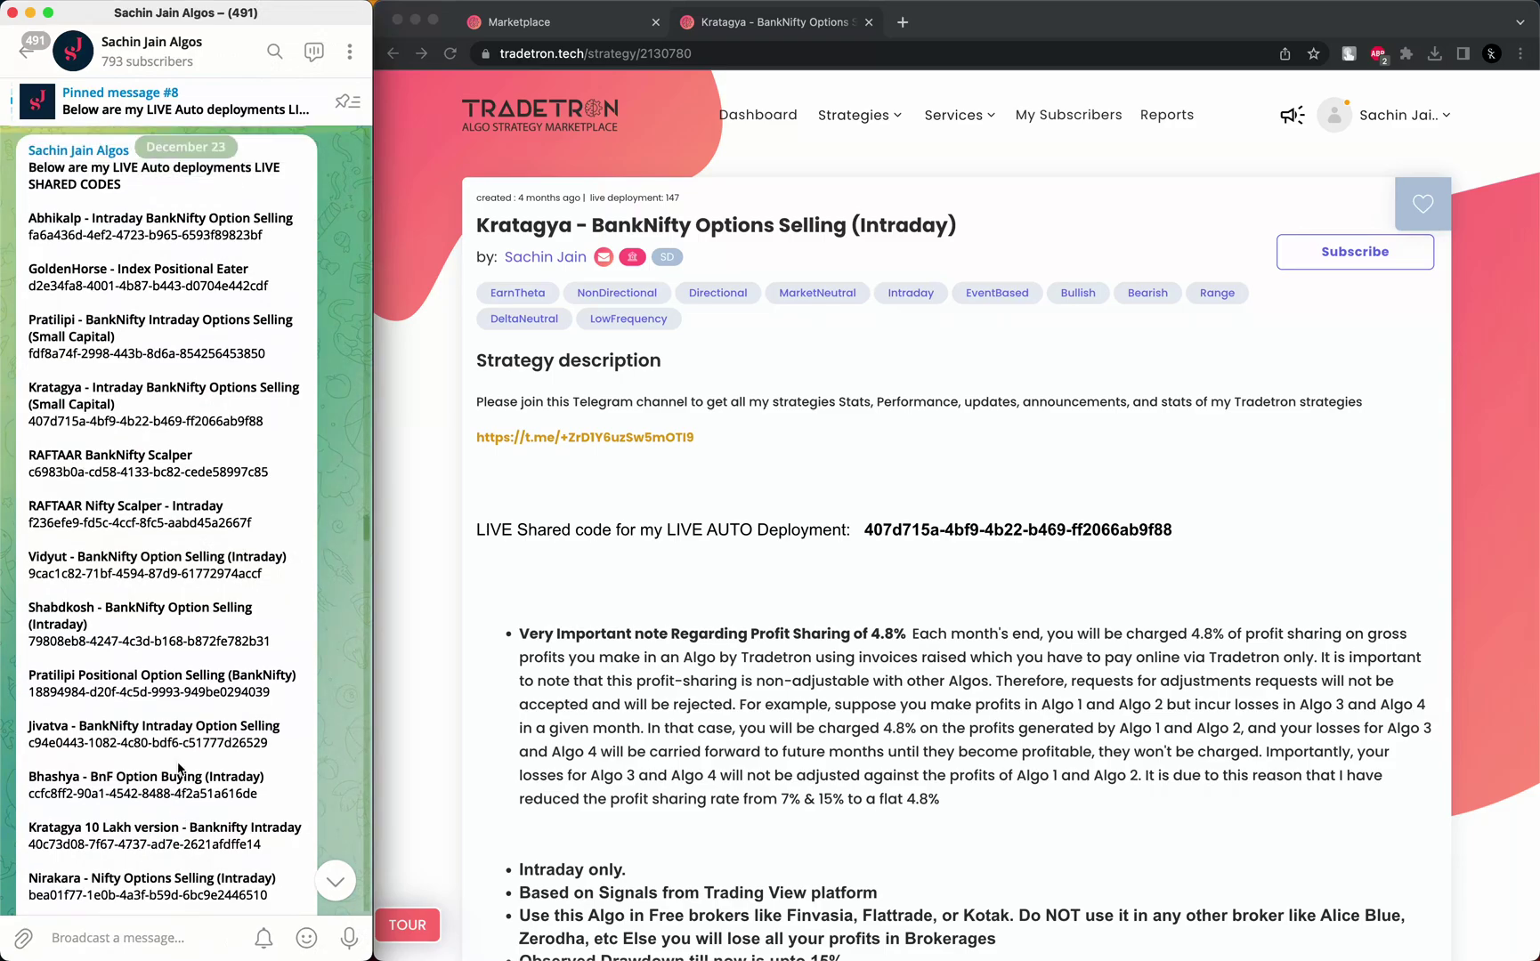
scroll(178, 770, down, 2)
scroll(178, 770, up, 1)
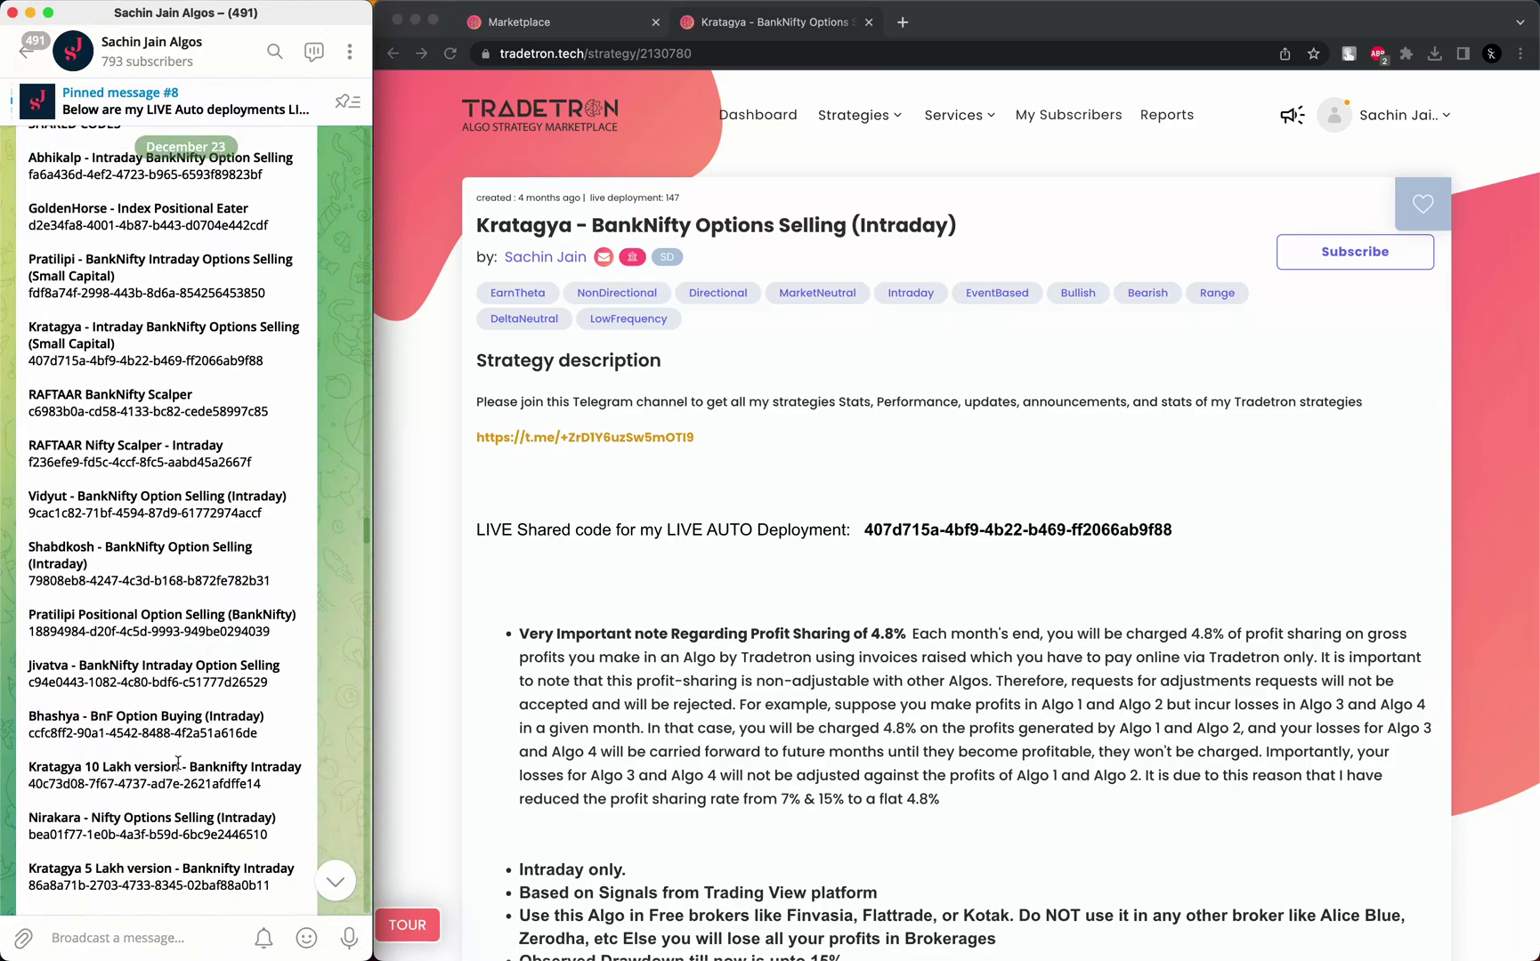
scroll(203, 444, up, 1)
scroll(203, 444, up, 1)
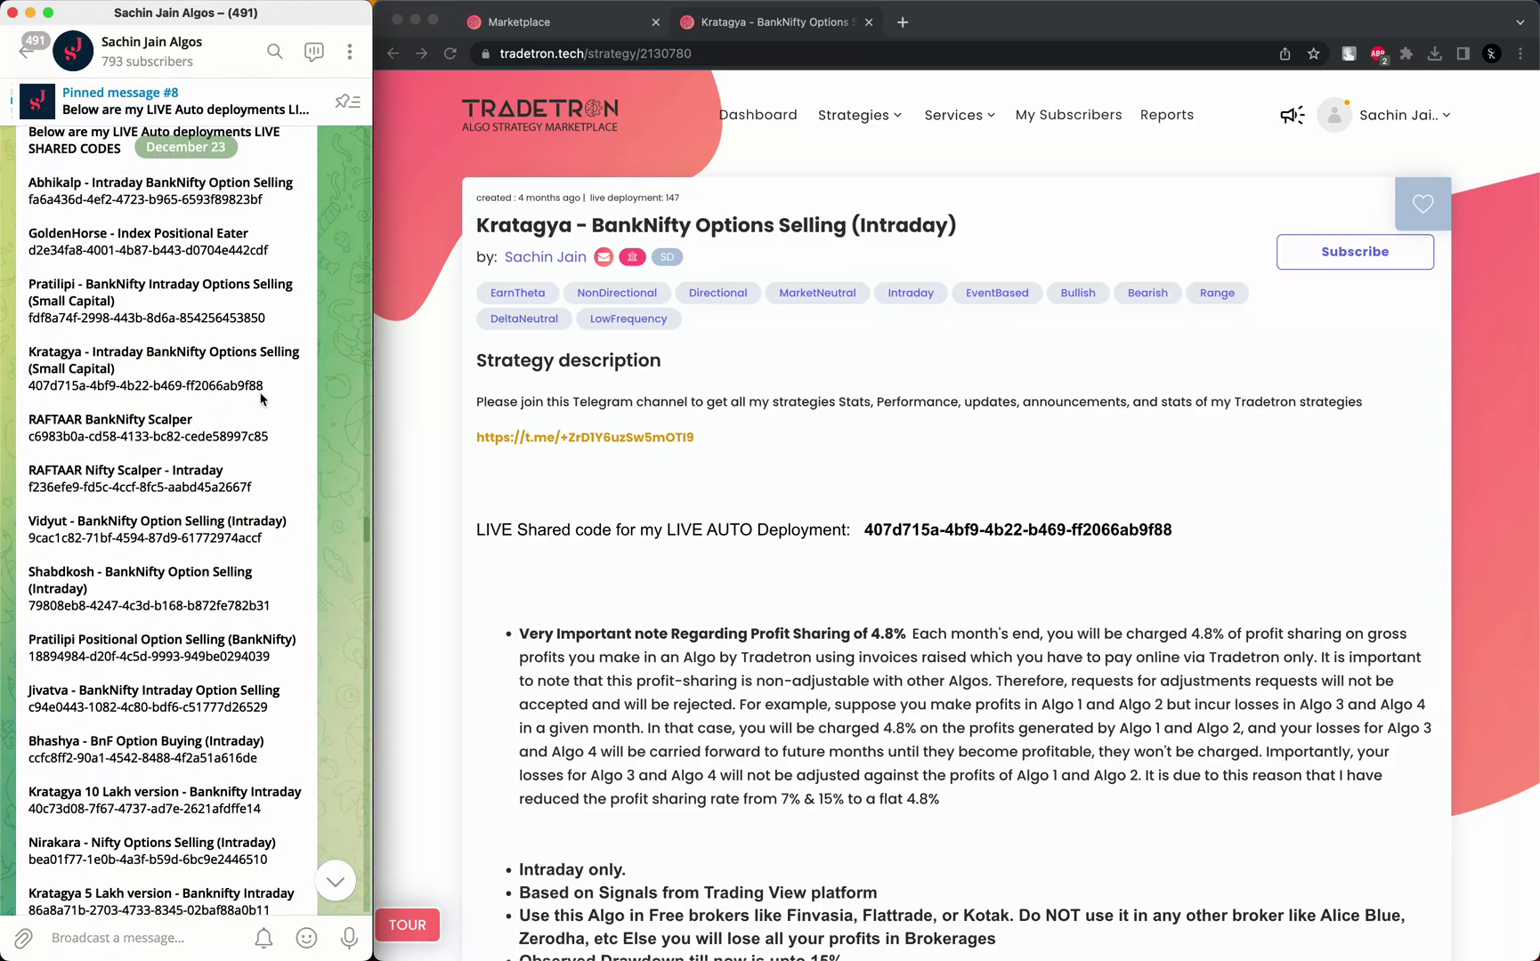
Copy the Kratagya Intraday BankNifty Options Selling (Small Capital) shared code
drag(265, 387, 31, 386)
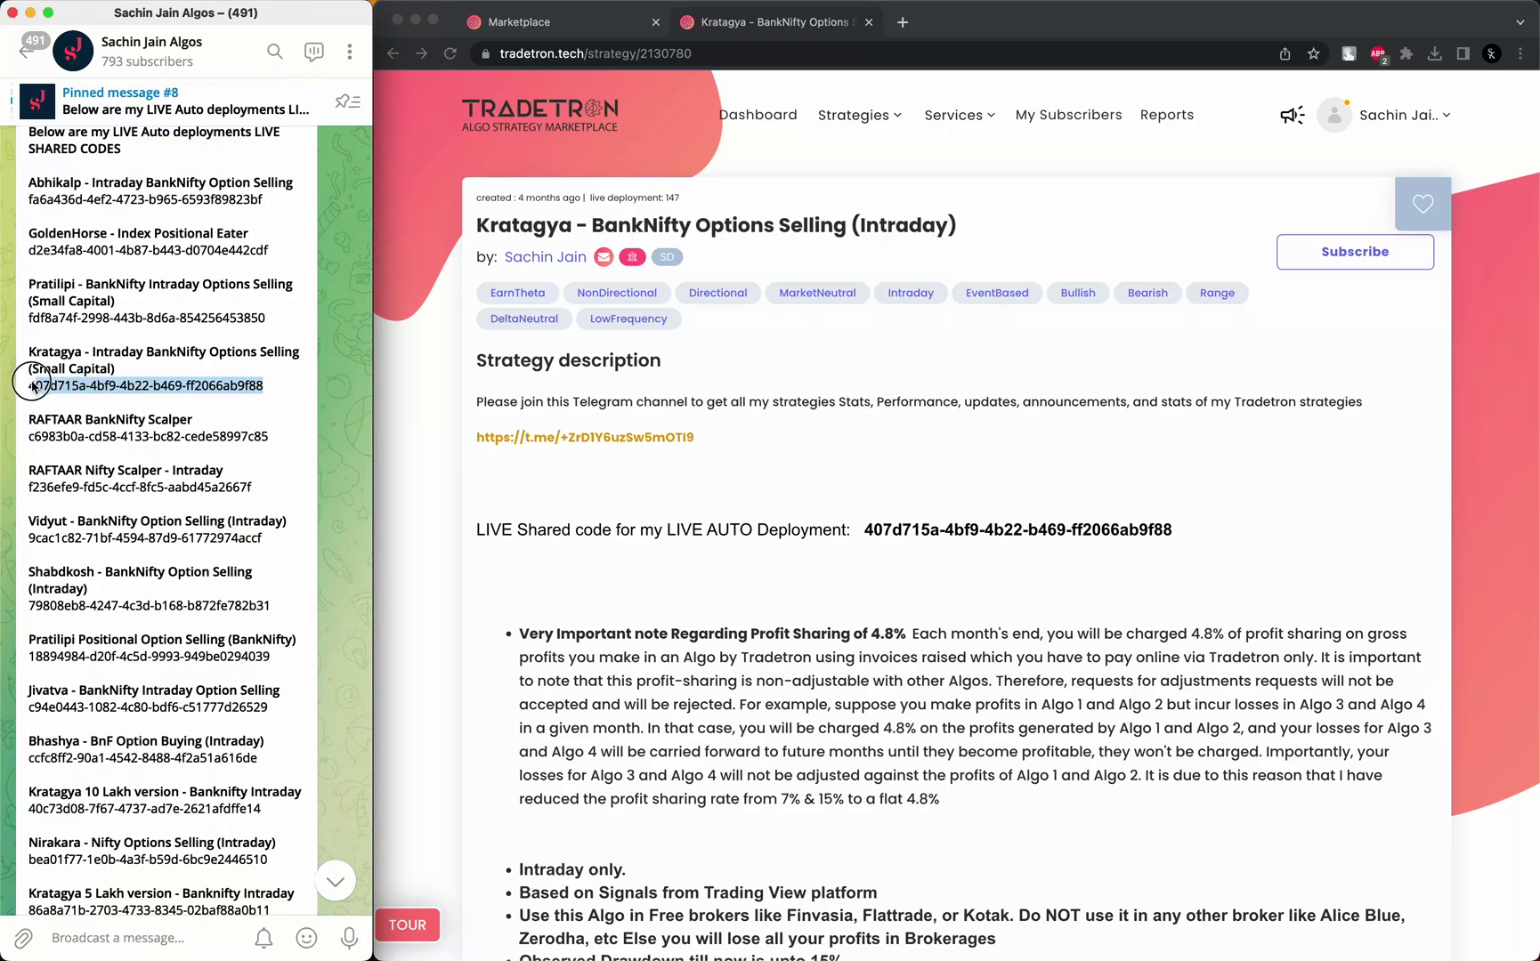
right_click(176, 385)
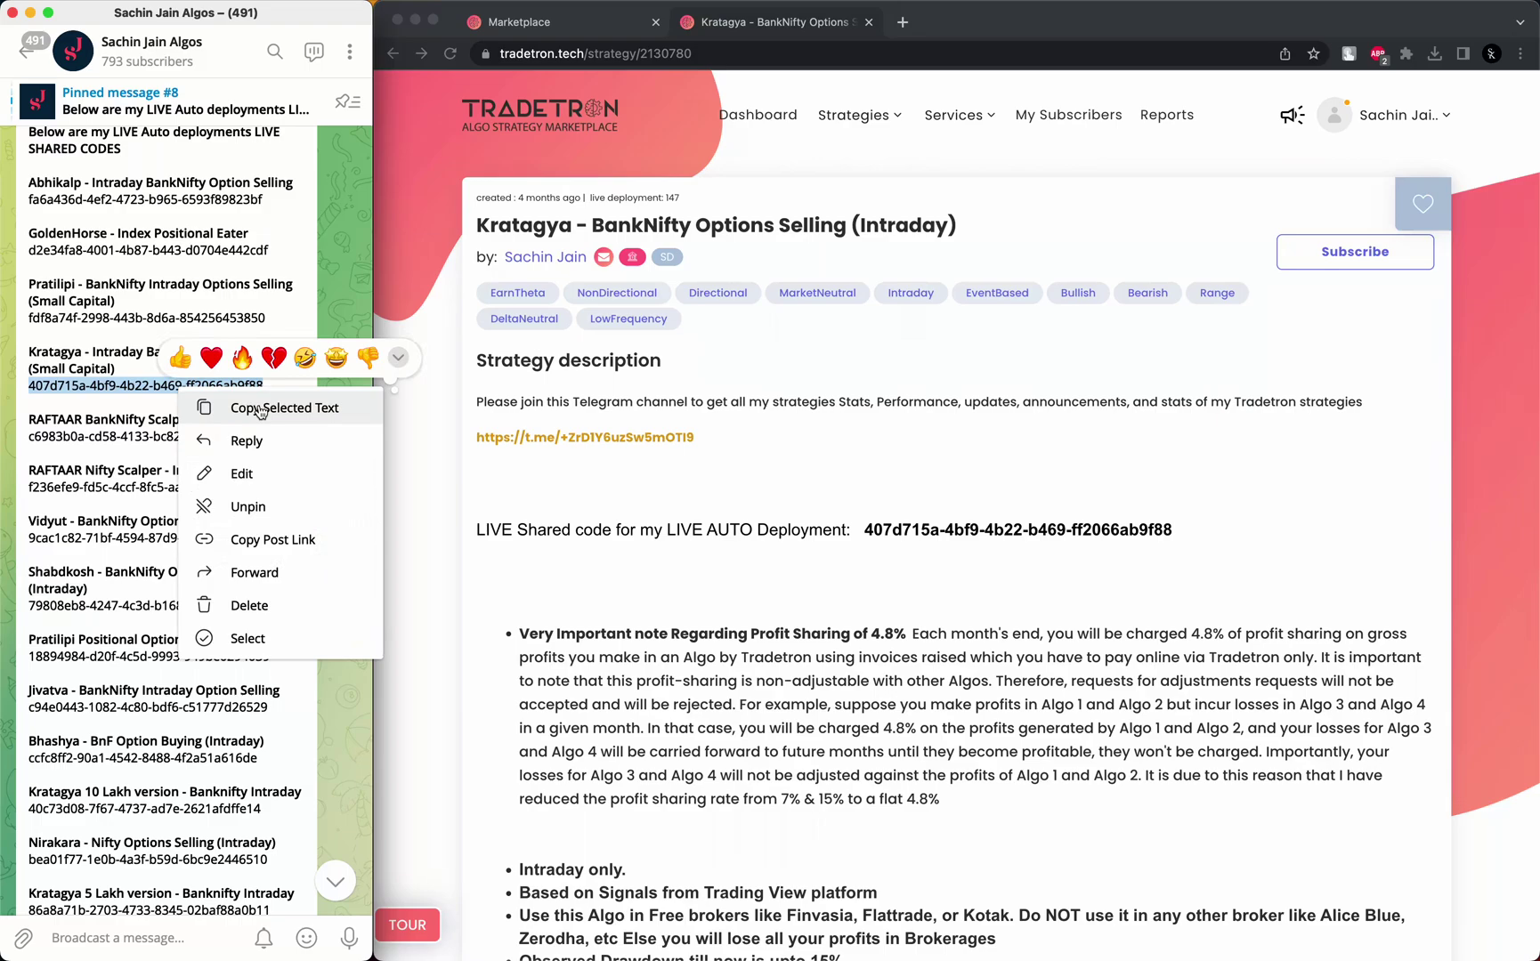
click(259, 409)
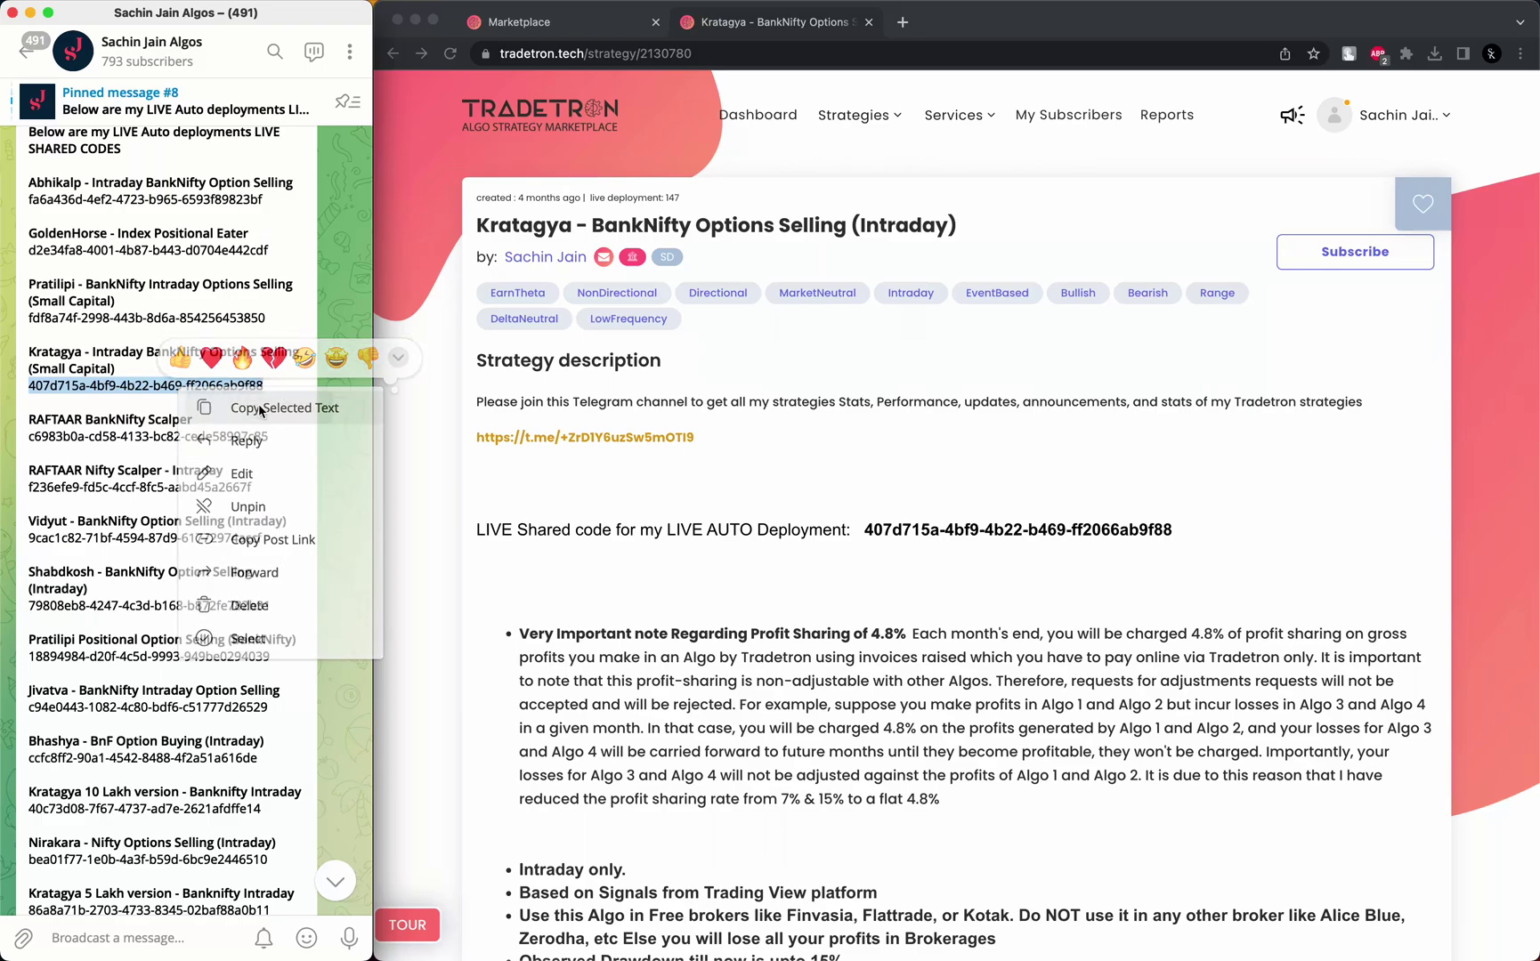
click(1435, 122)
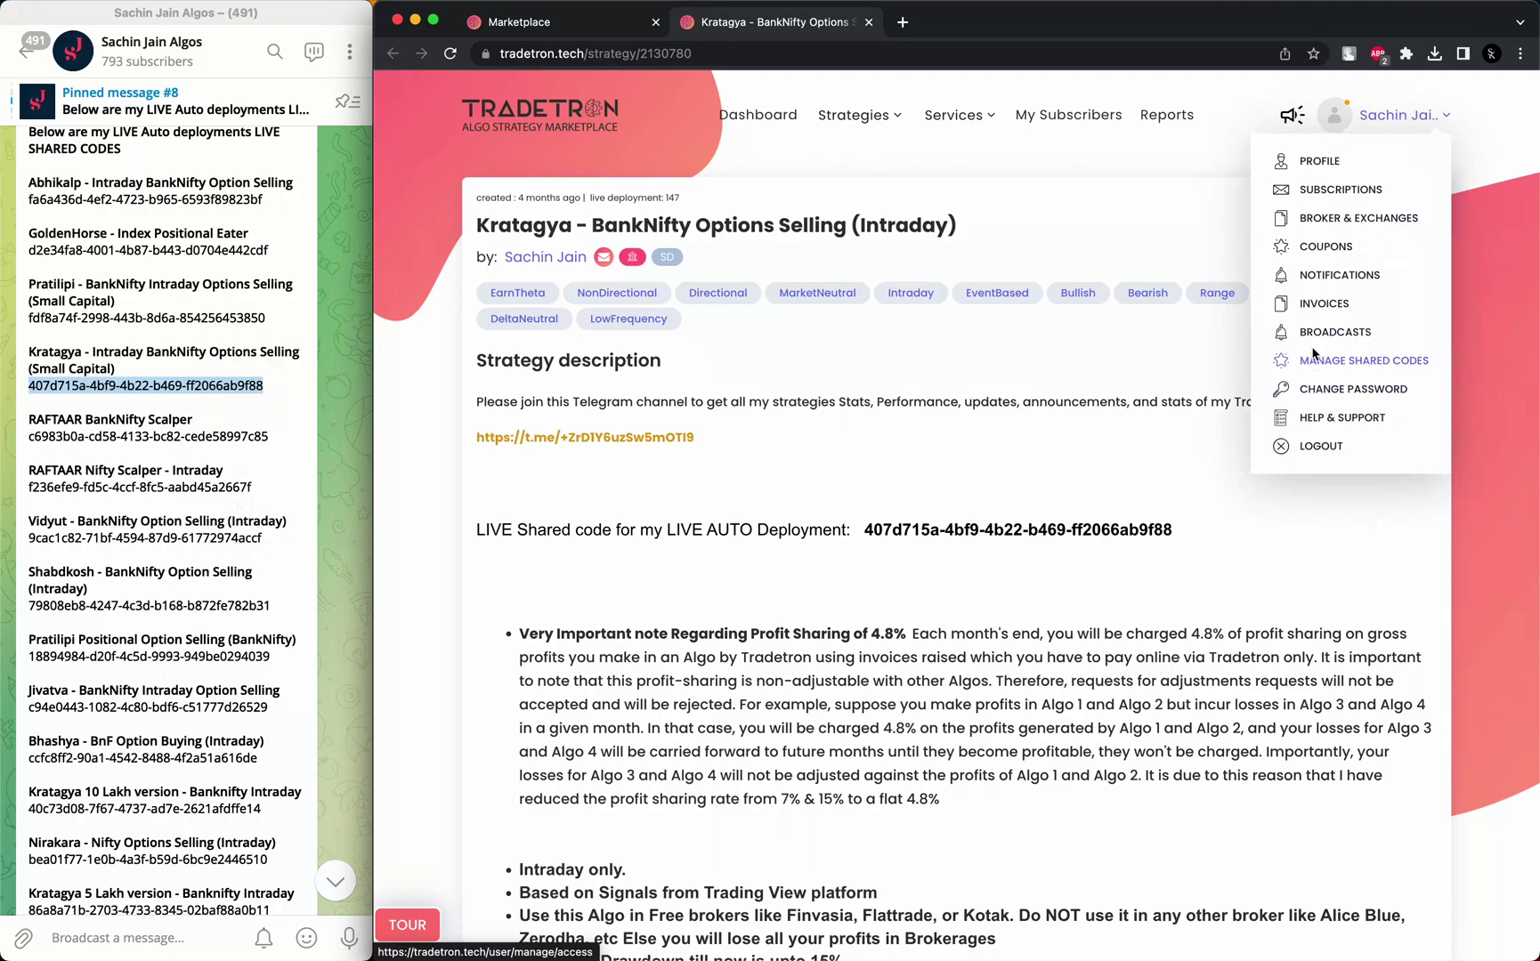
Maximize the browser, go to the Tradetron Dashboard, and open the account menu
click(1407, 123)
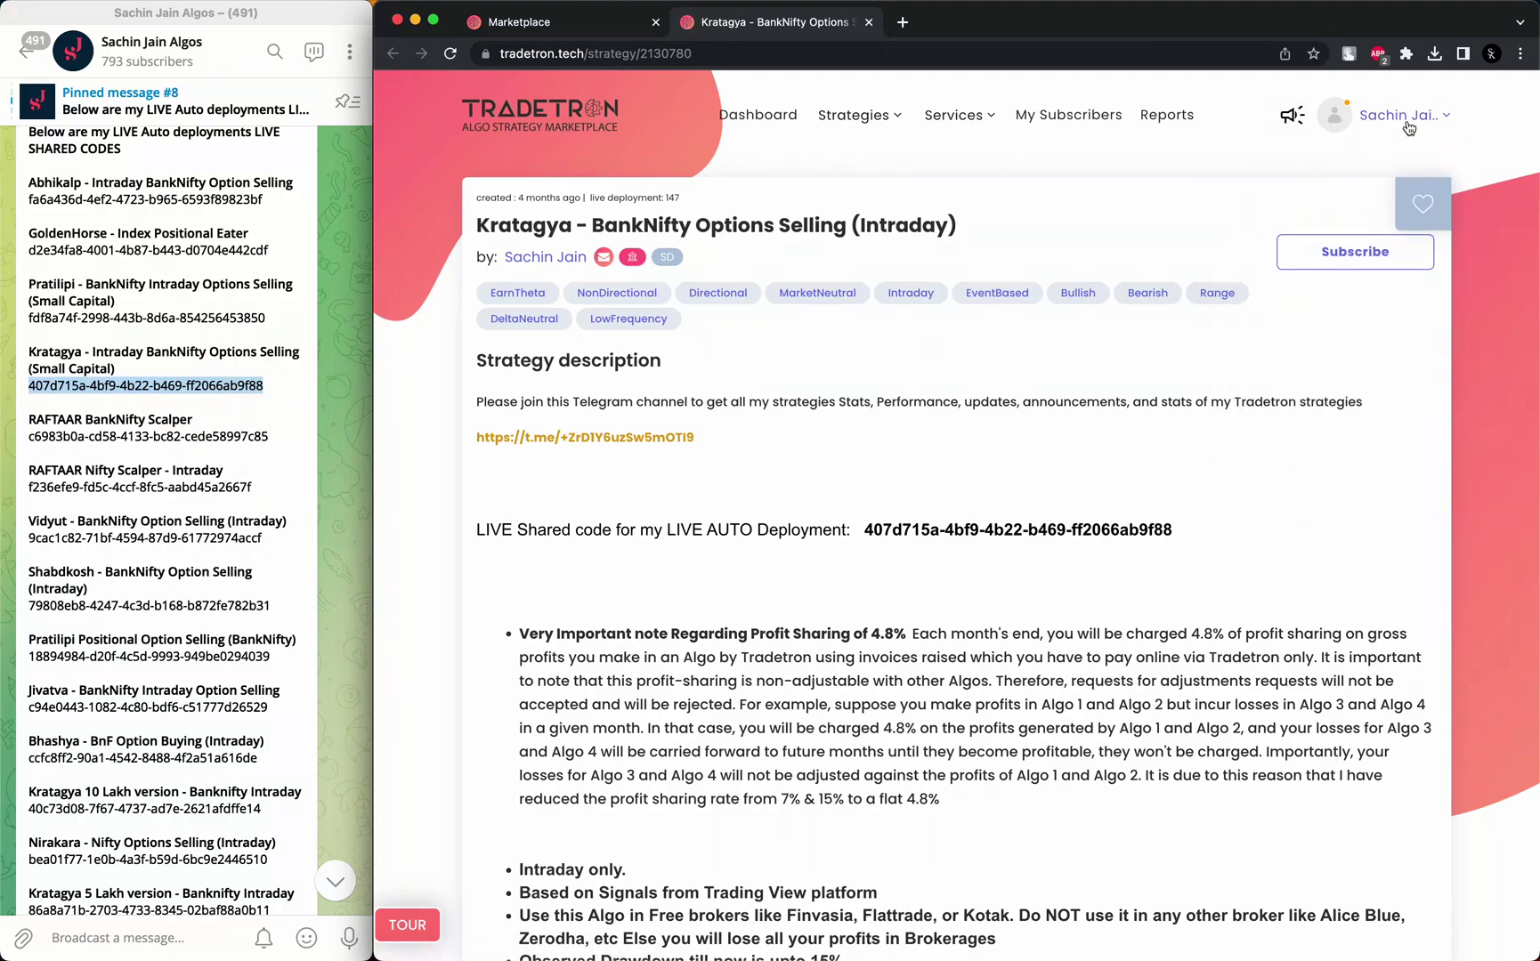
click(1408, 126)
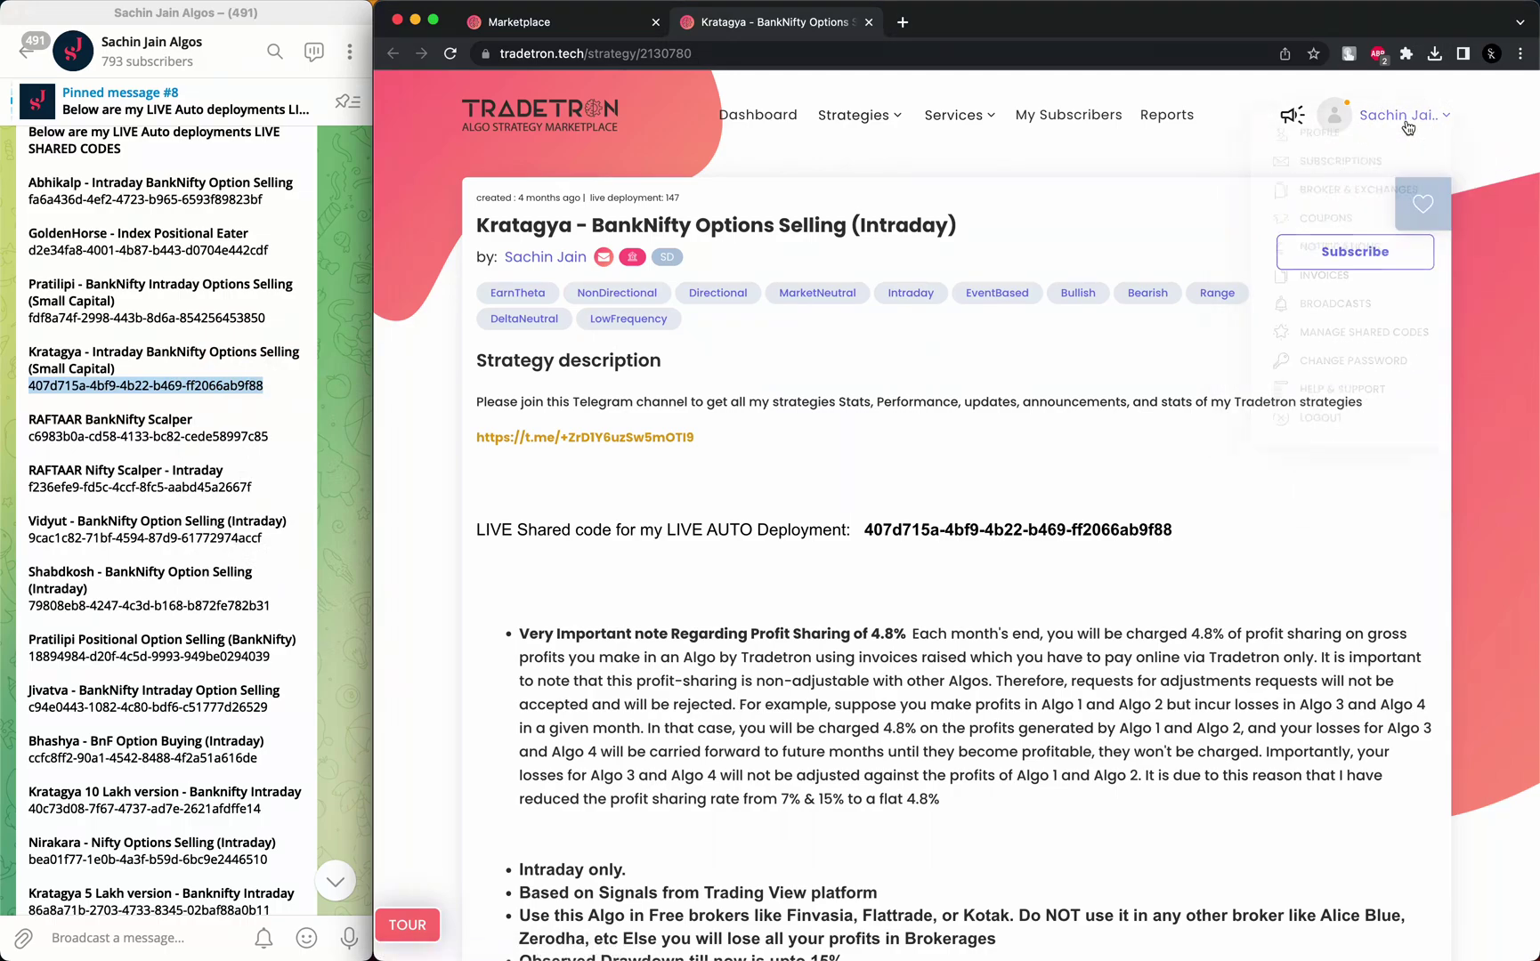
double_click(1212, 19)
click(1251, 118)
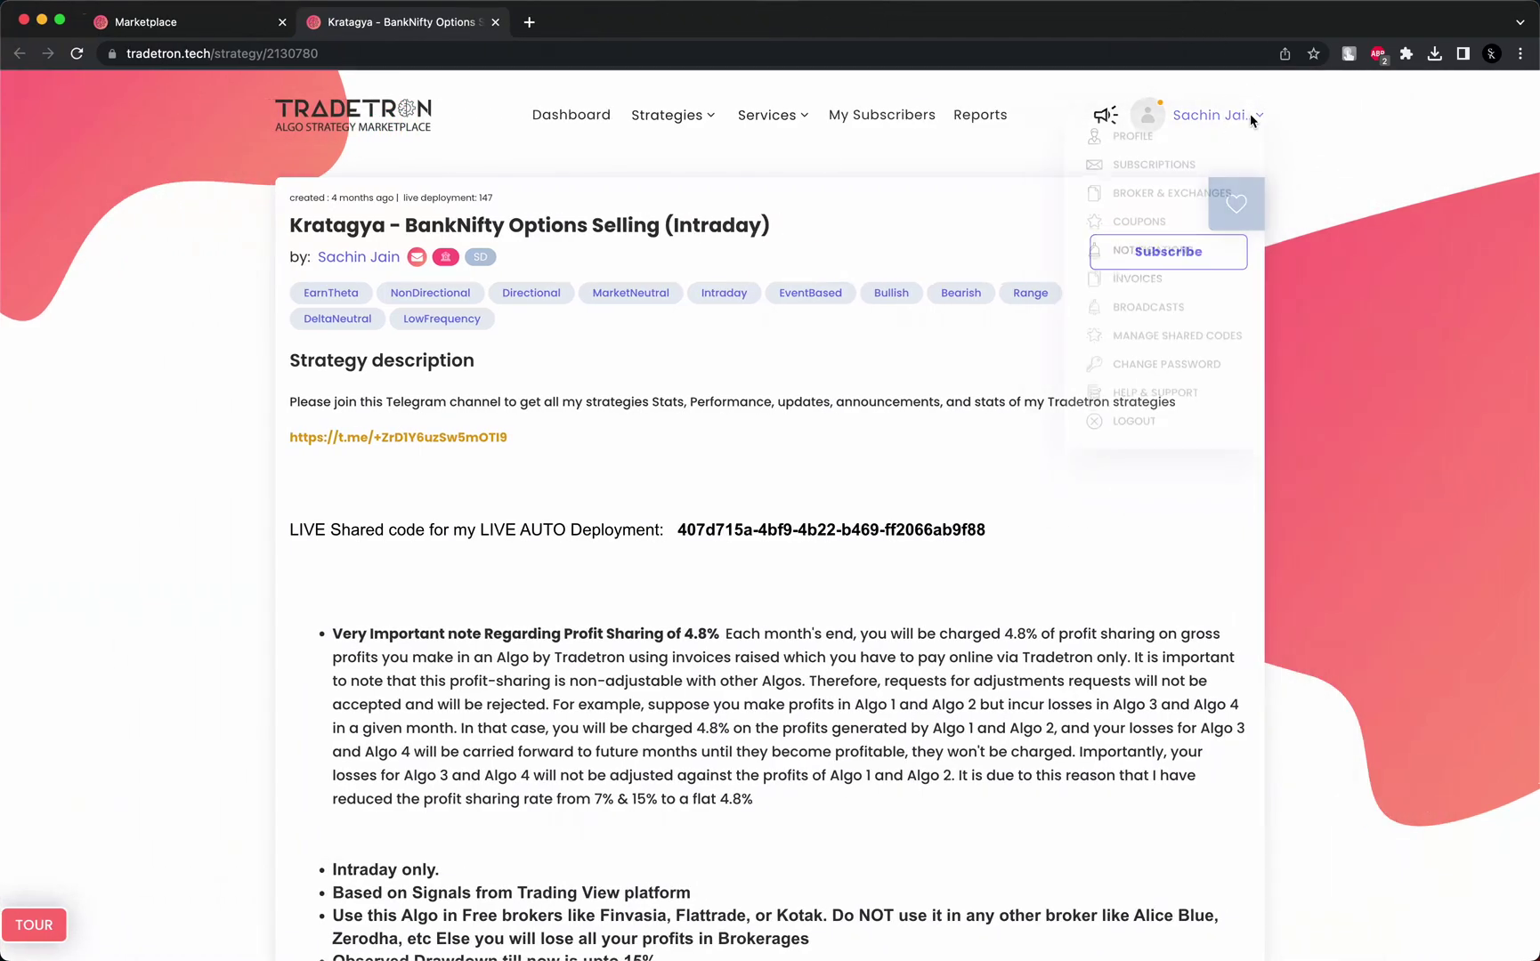
click(587, 118)
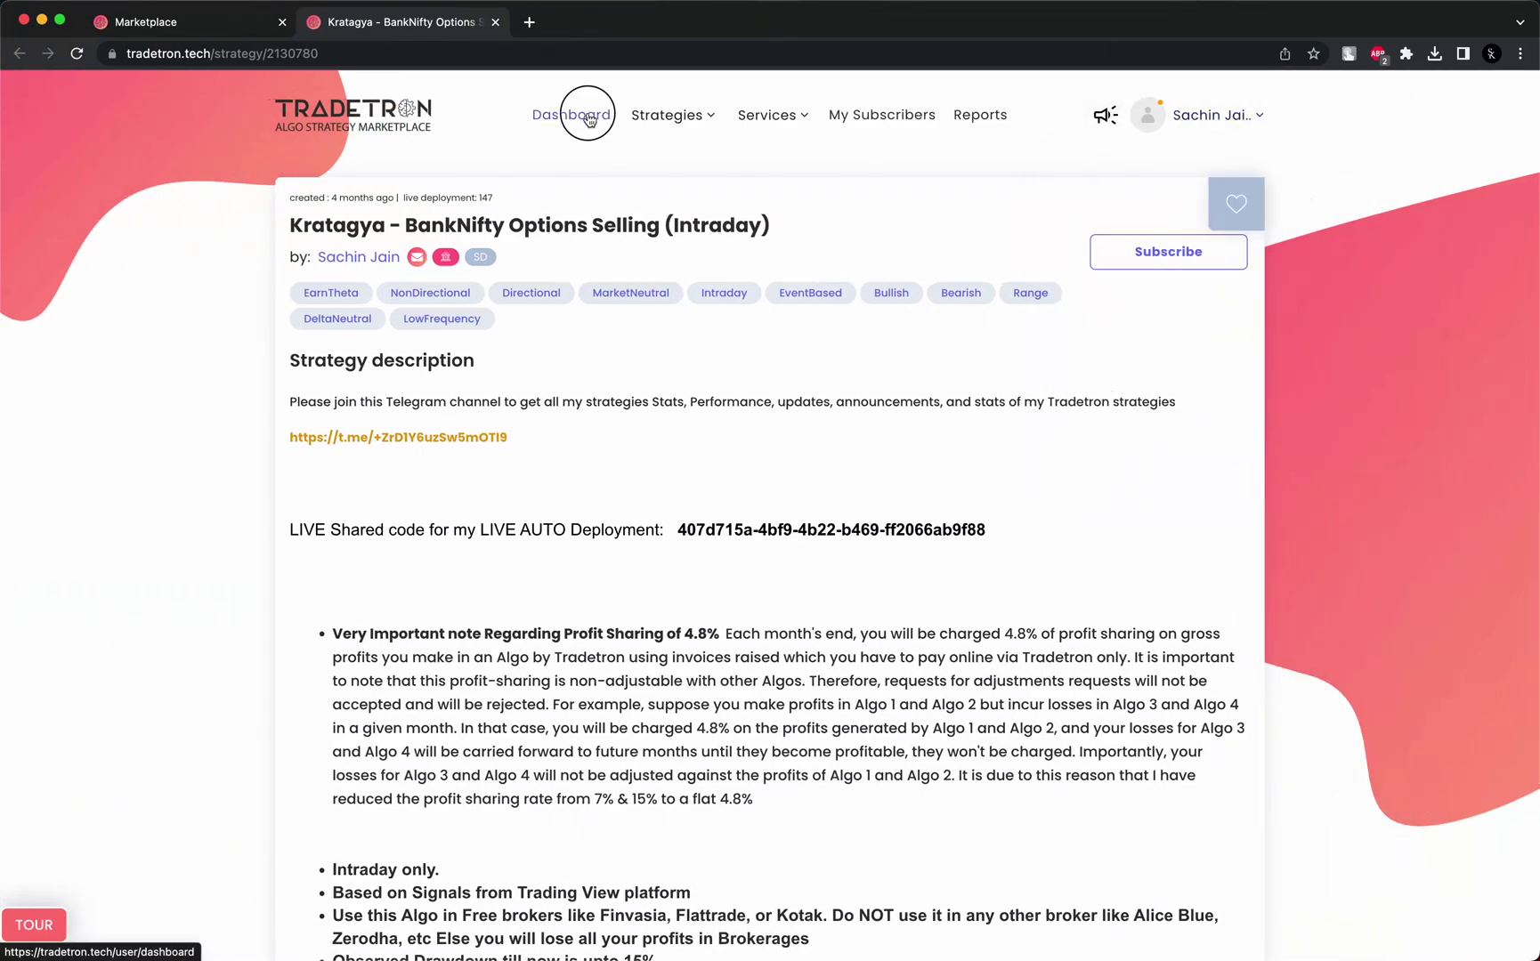
click(1224, 113)
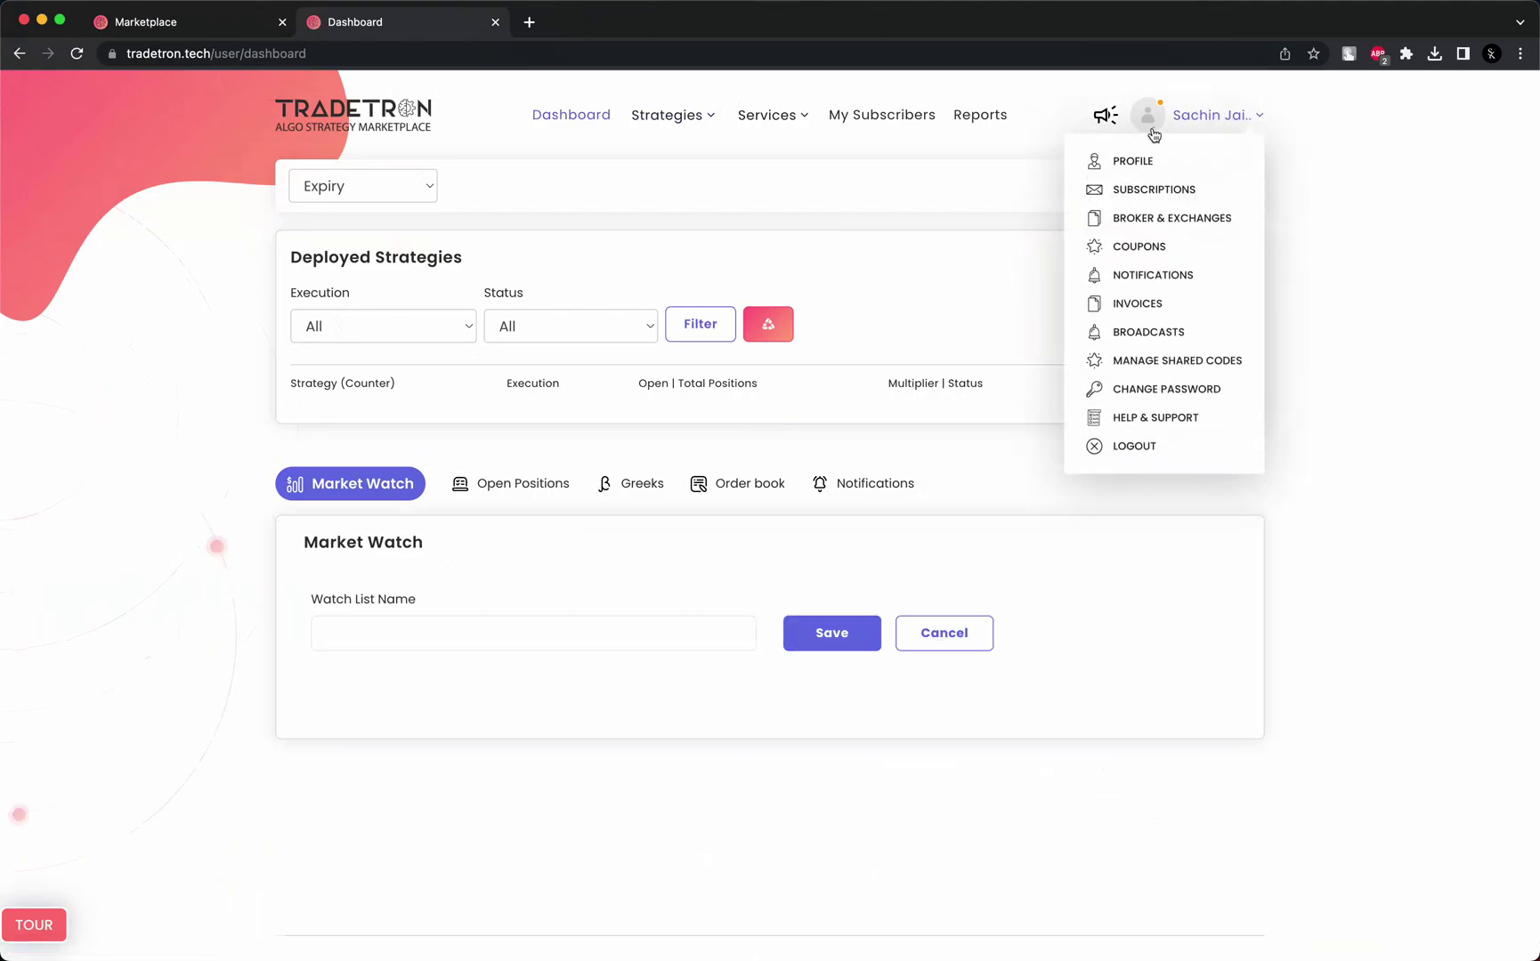
Open the Manage Shared Codes page
click(1162, 359)
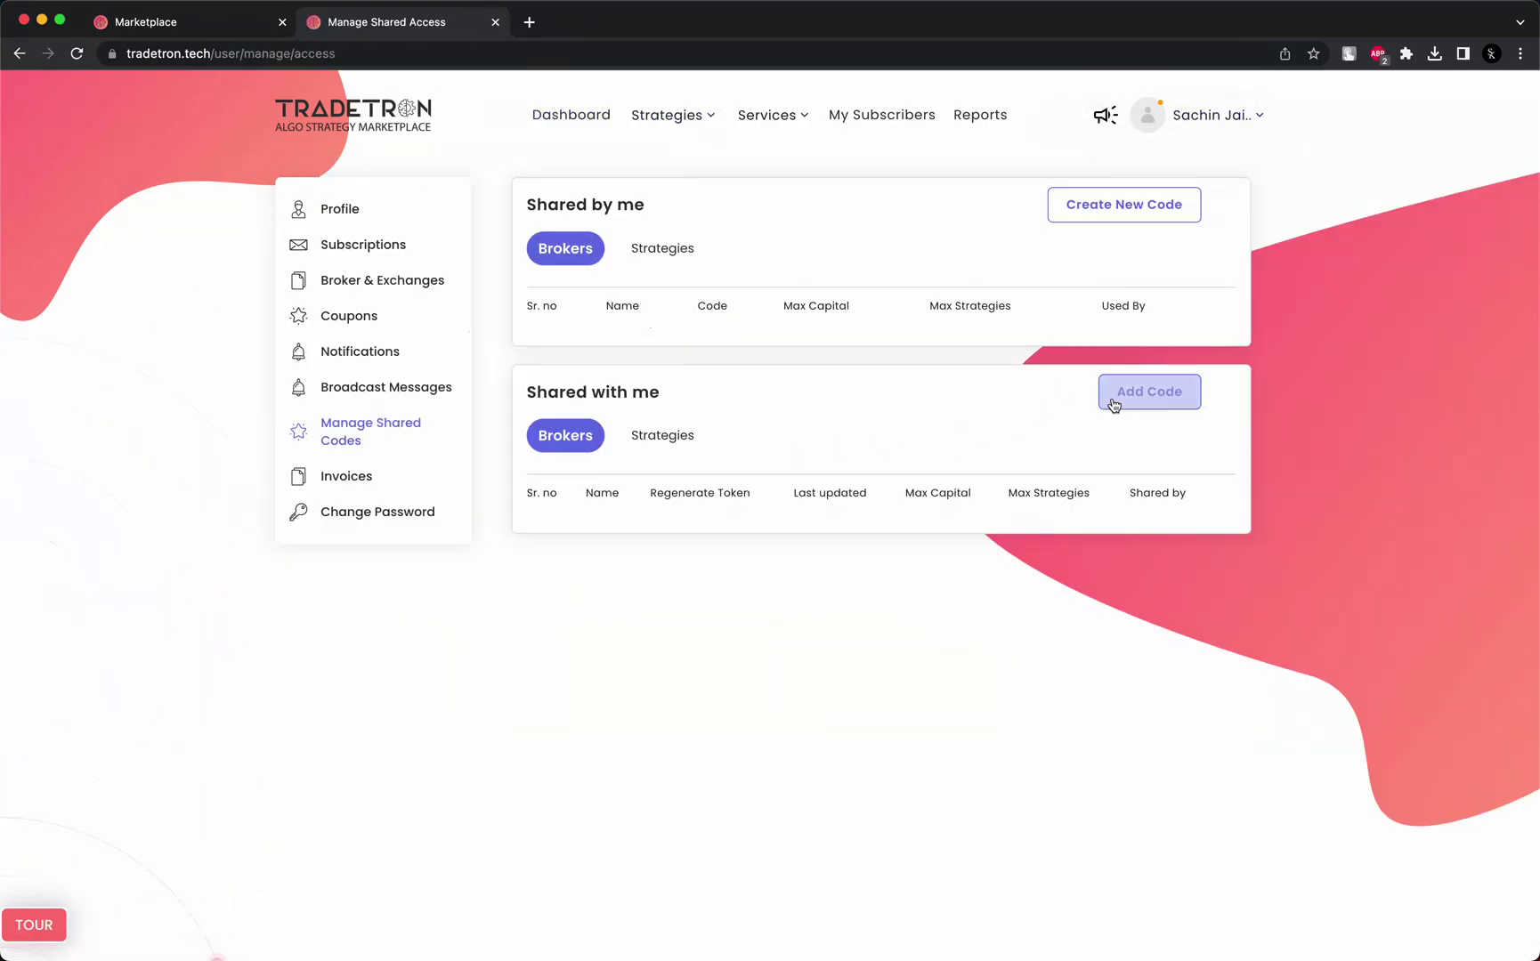
click(532, 393)
drag(532, 393, 702, 401)
click(1001, 392)
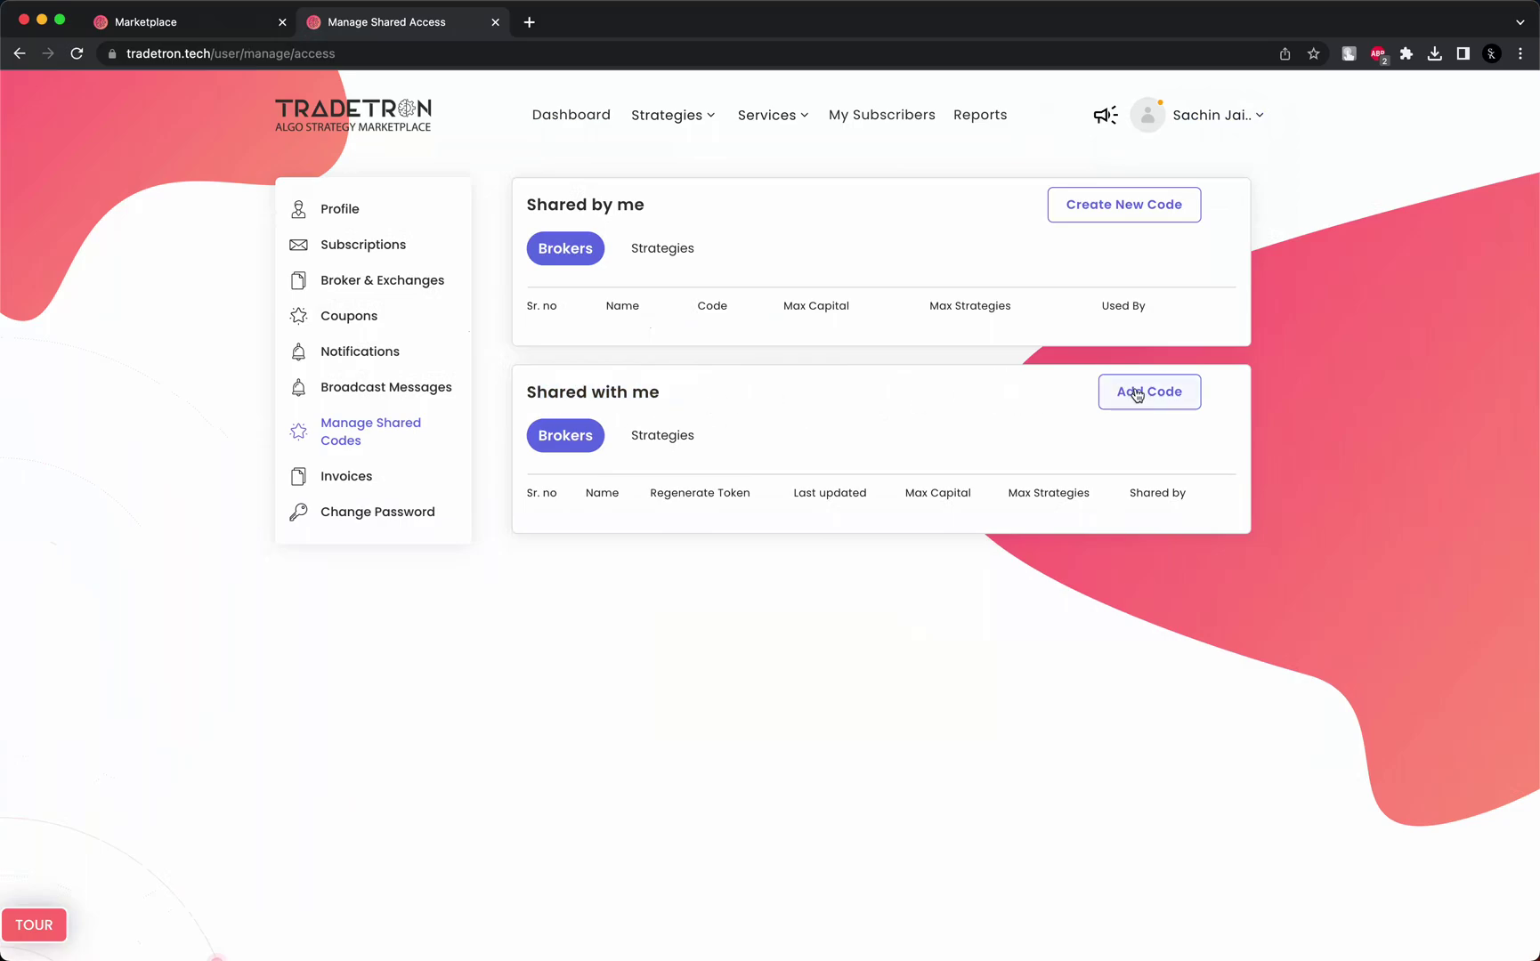
Add the copied Kratagya access code under Shared with me
click(1144, 391)
click(813, 513)
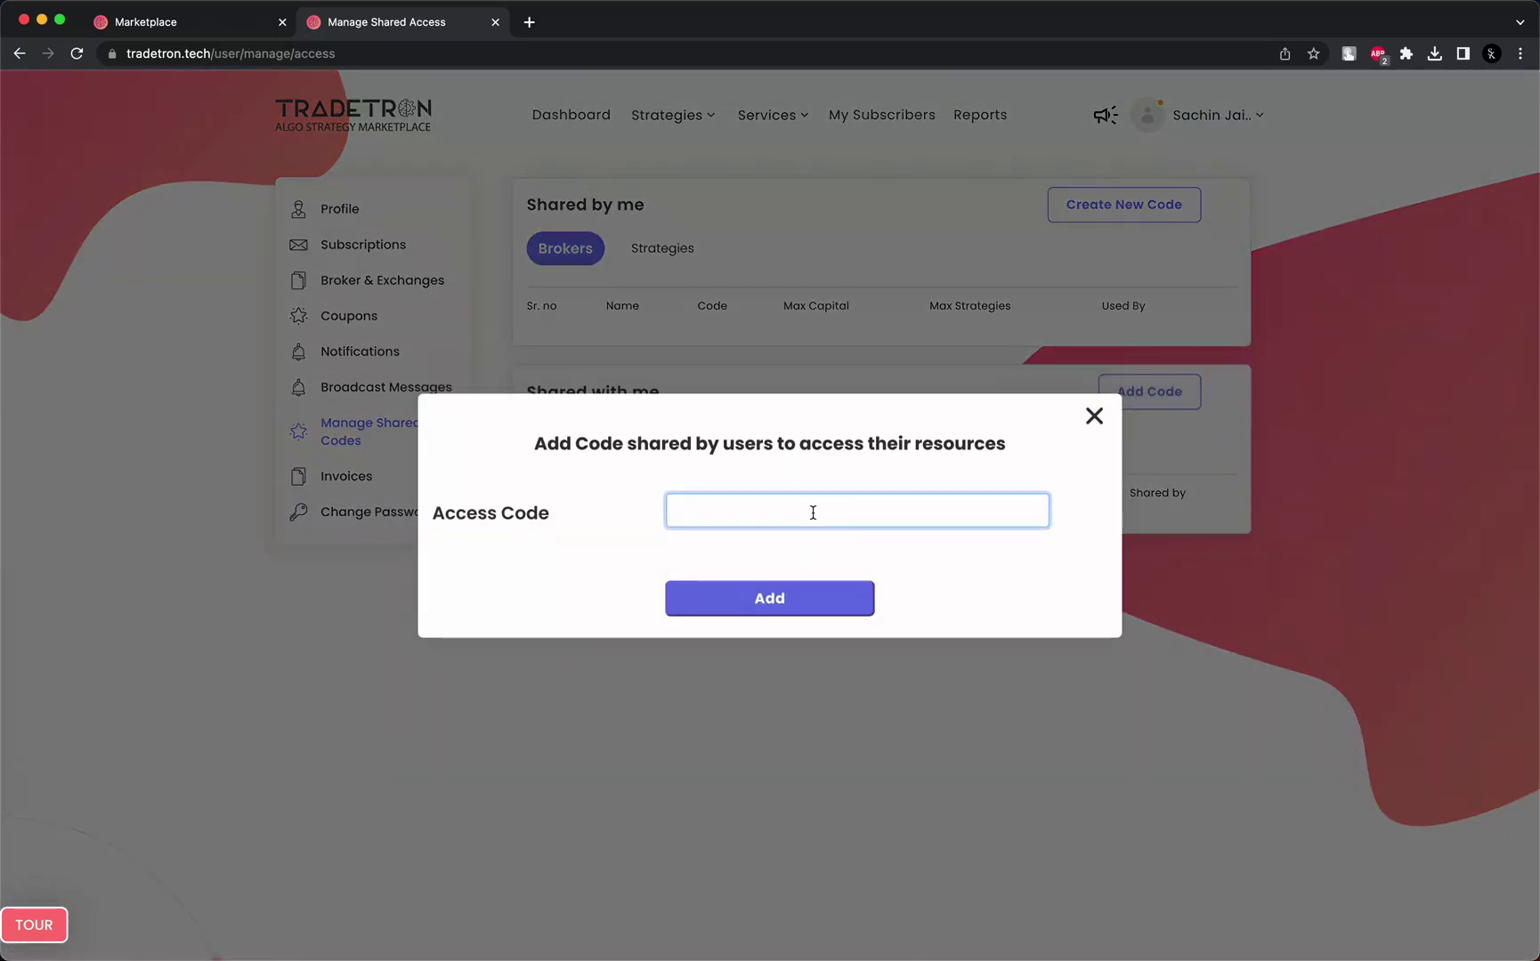
key(super+v)
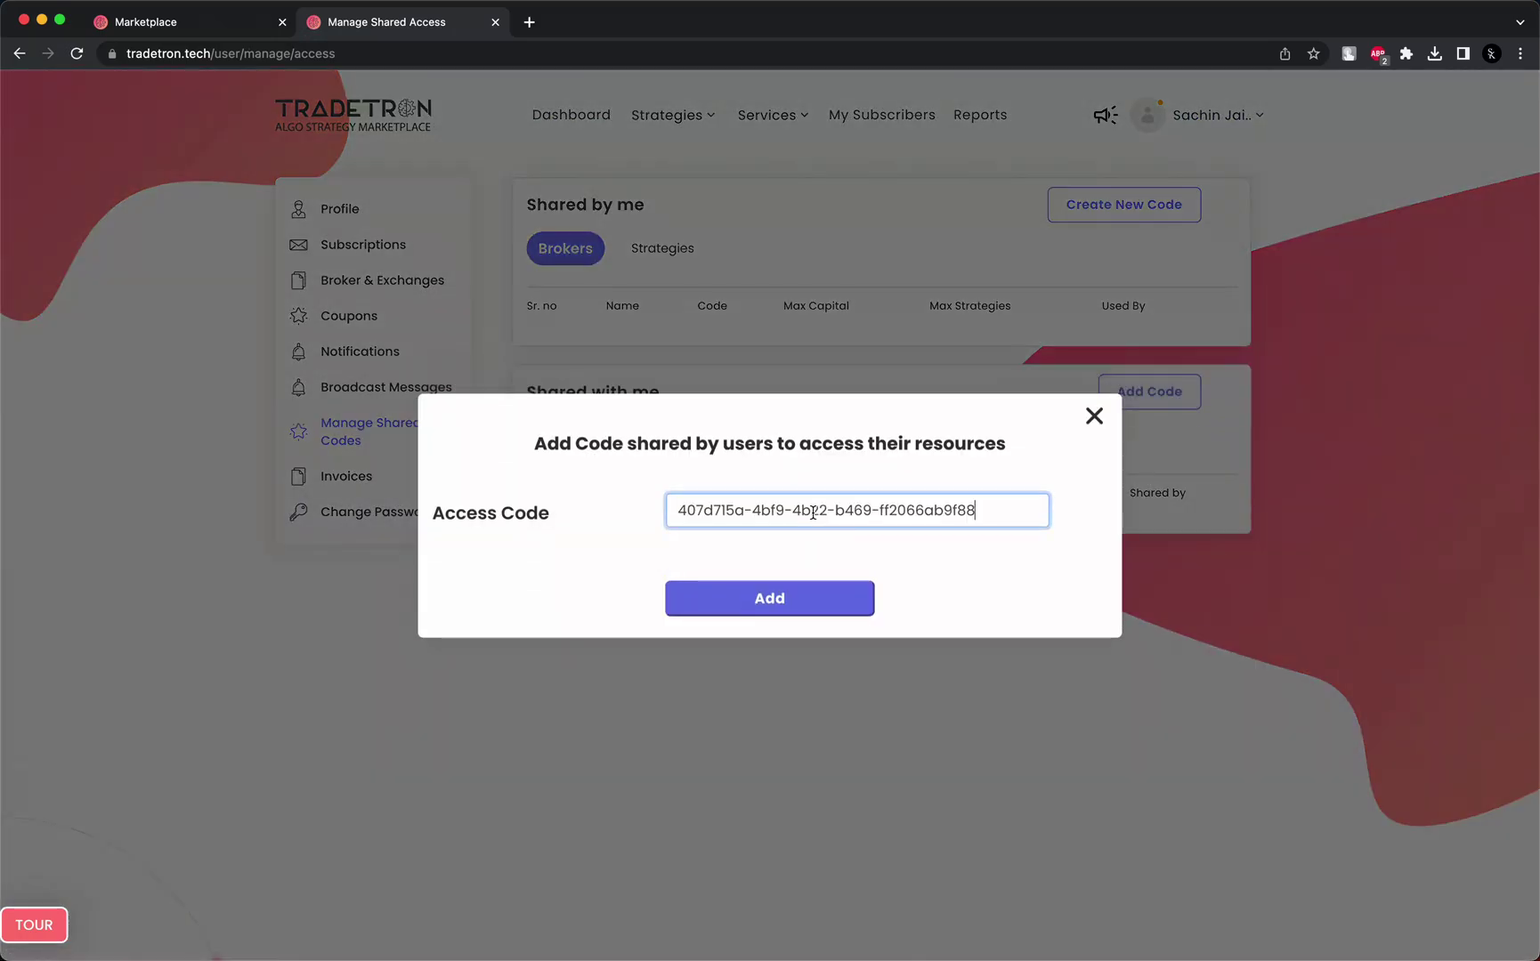
click(755, 603)
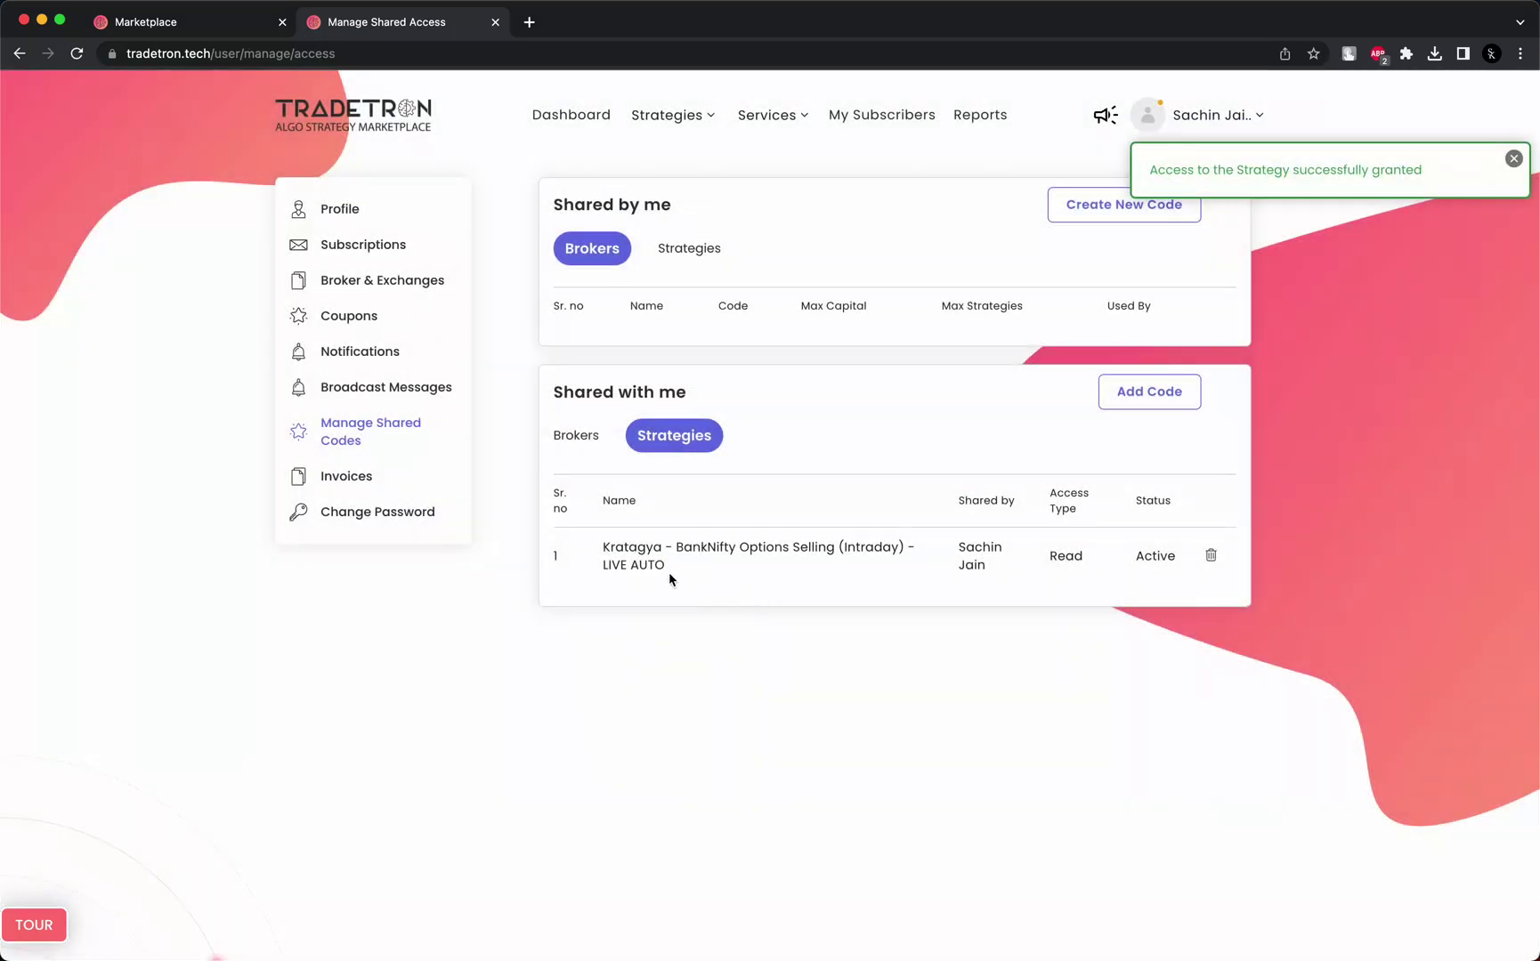
drag(670, 577, 586, 546)
click(717, 513)
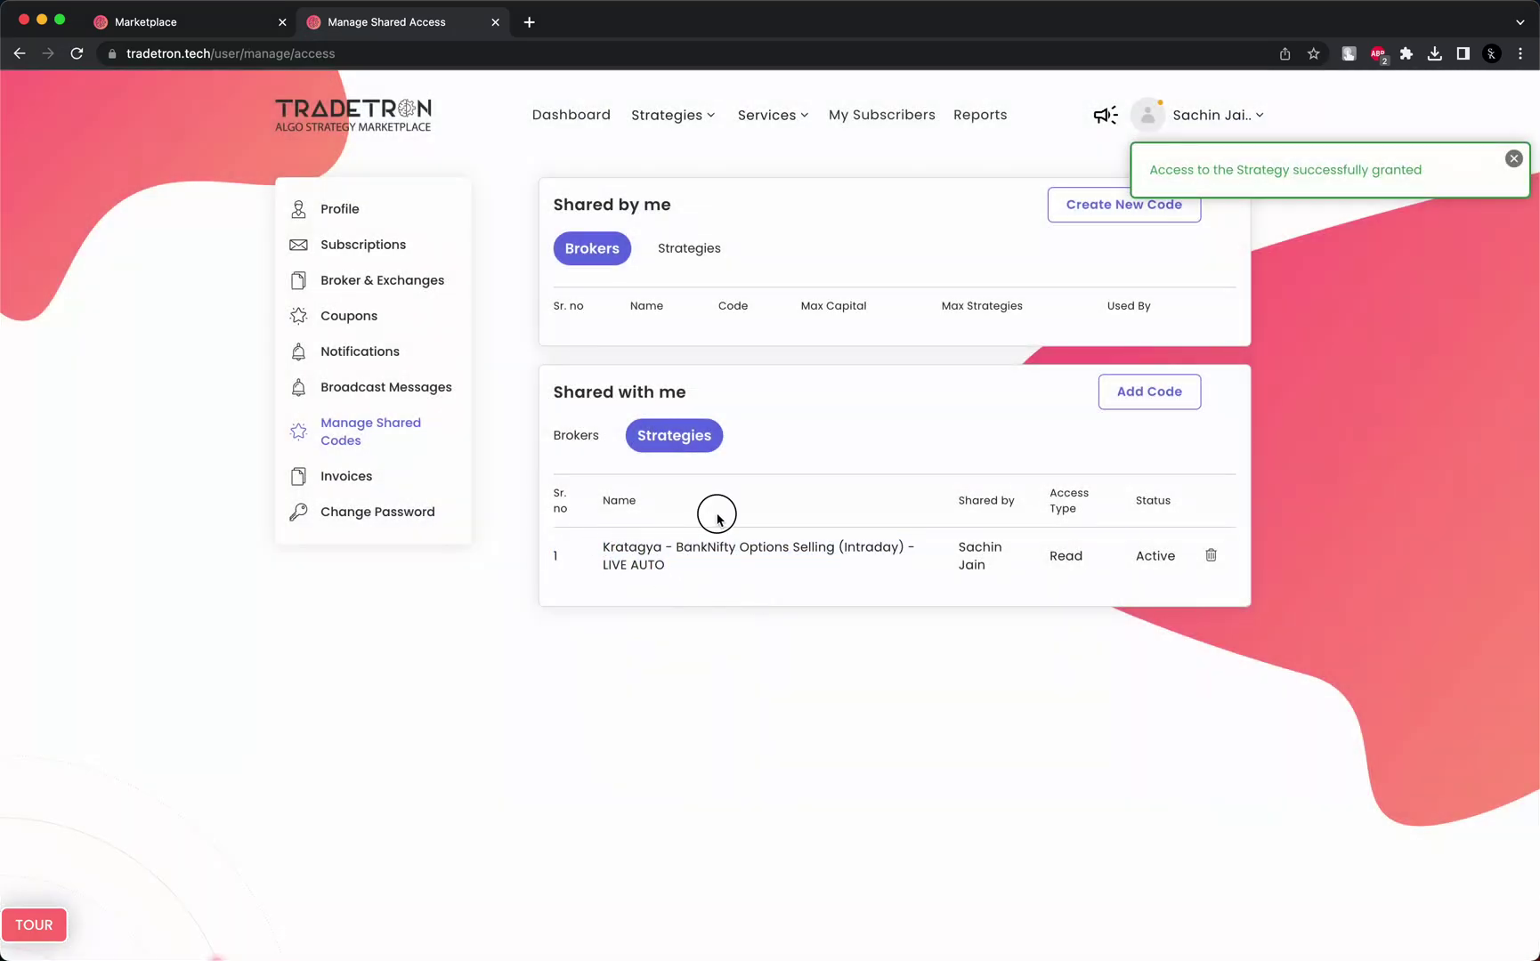
Go from the Dashboard to the Strategies > Deployed page
click(574, 119)
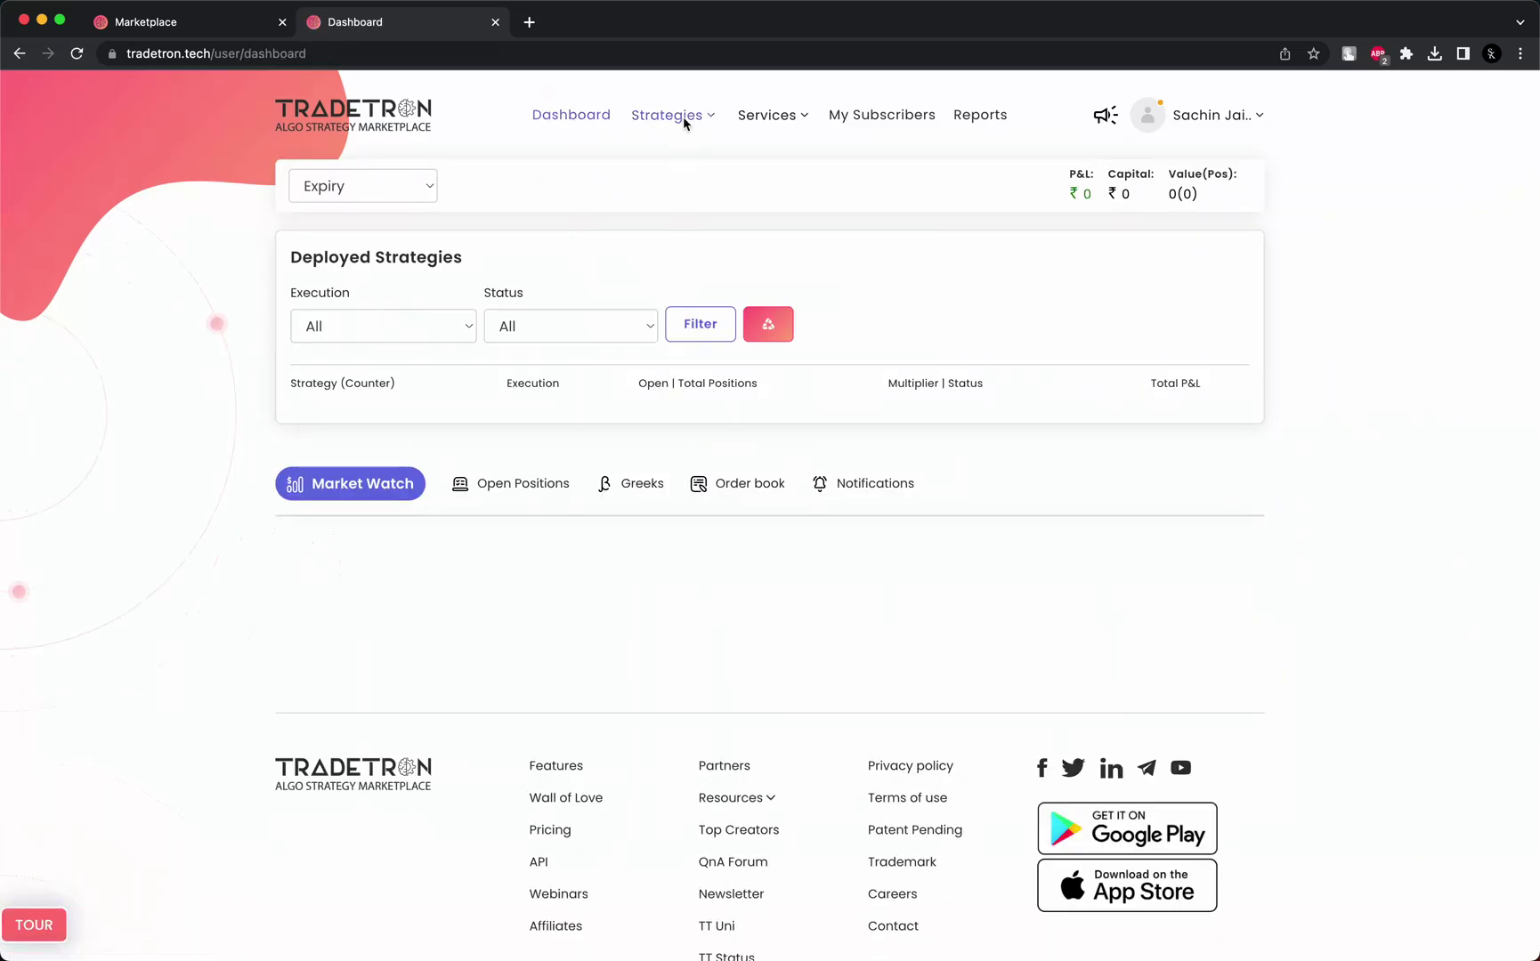
click(682, 117)
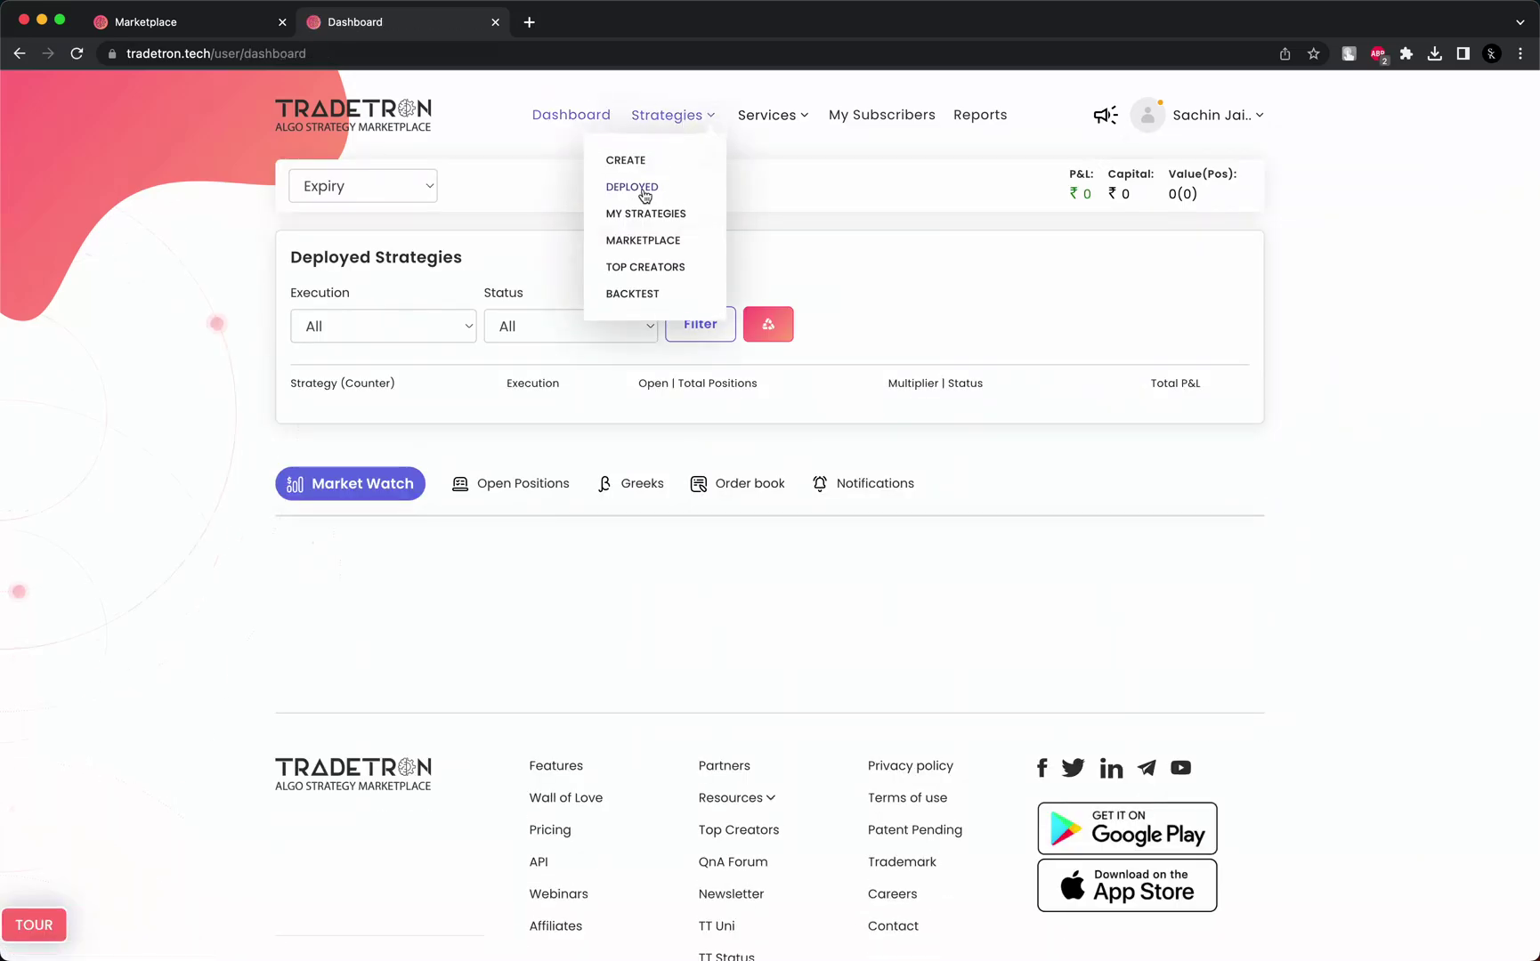
click(611, 190)
Filter deployed strategies by Type Shared with me
click(453, 306)
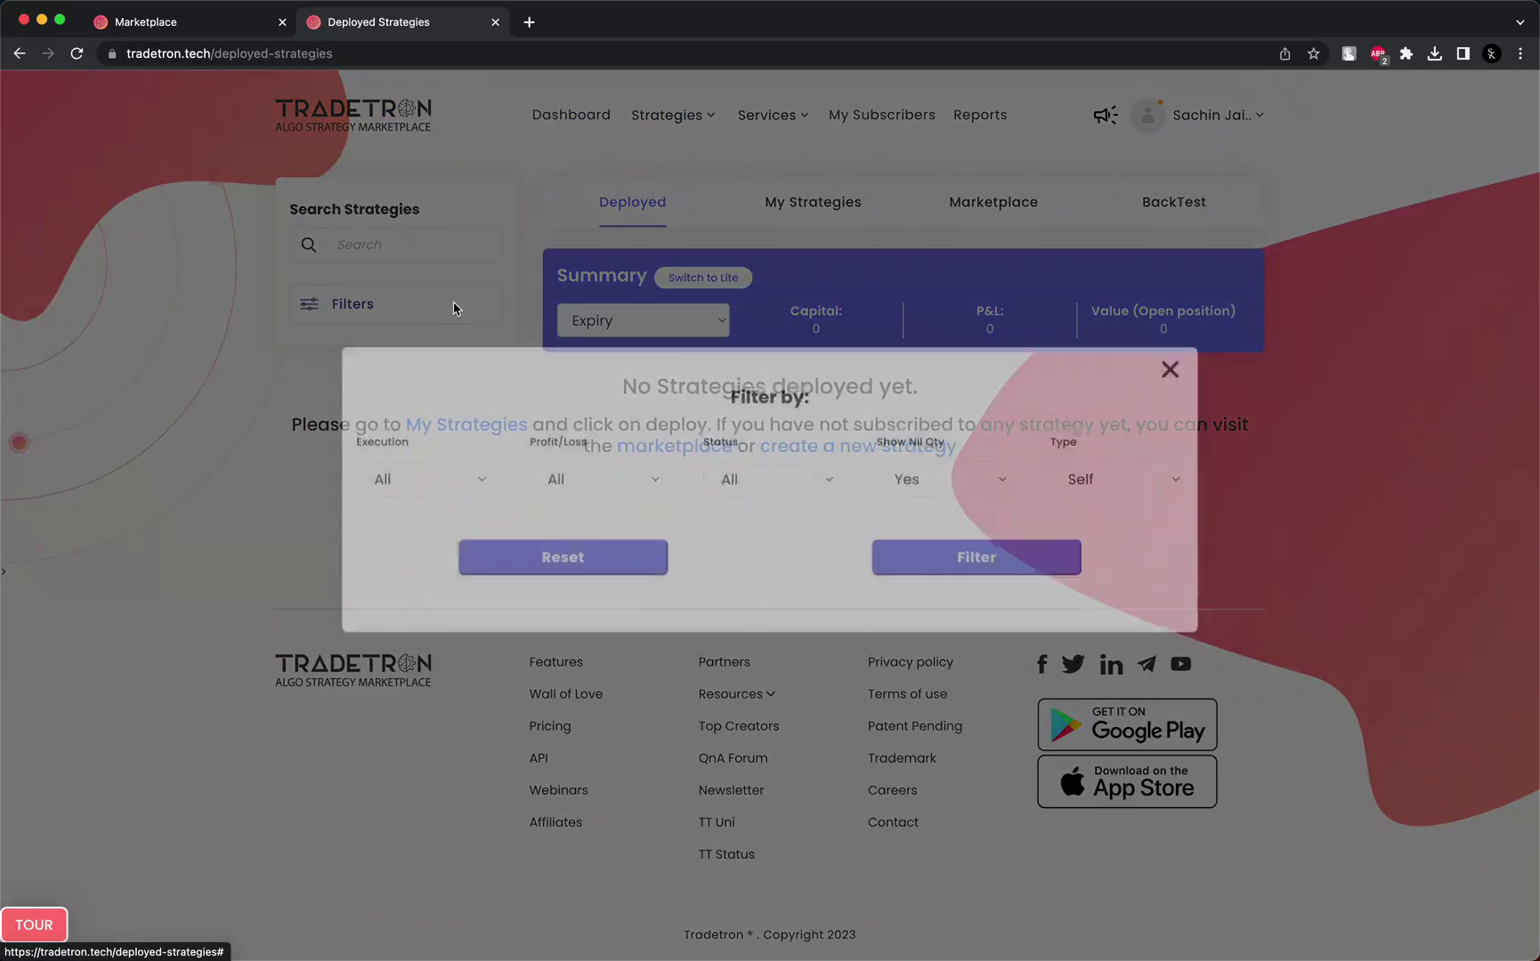
click(1091, 515)
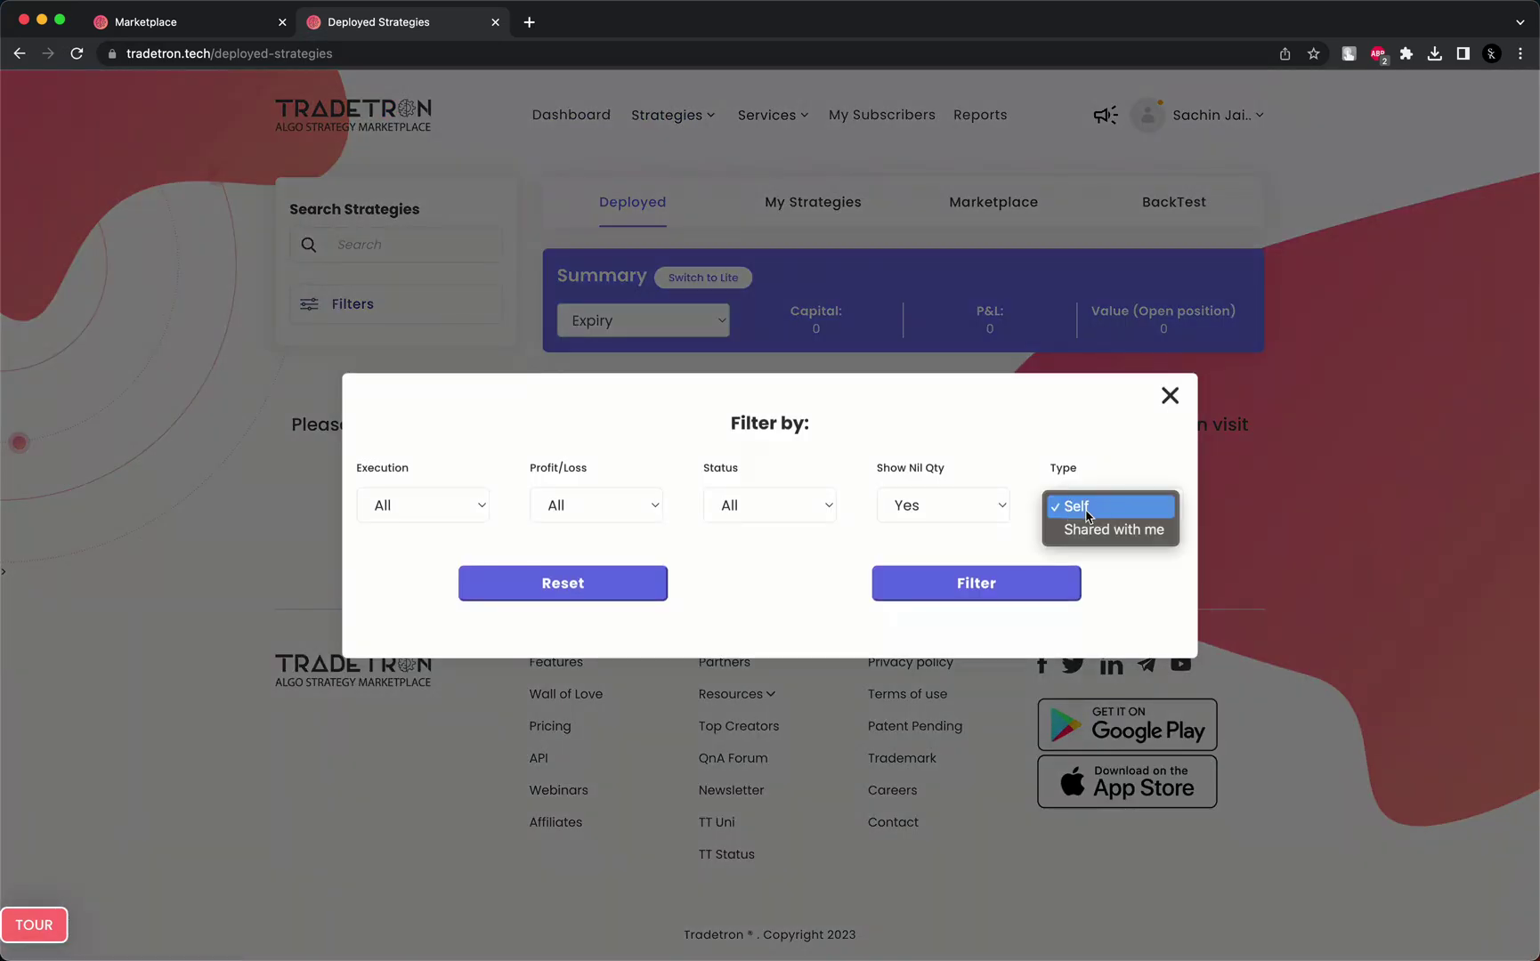
click(1107, 448)
click(1086, 505)
click(1093, 529)
click(974, 581)
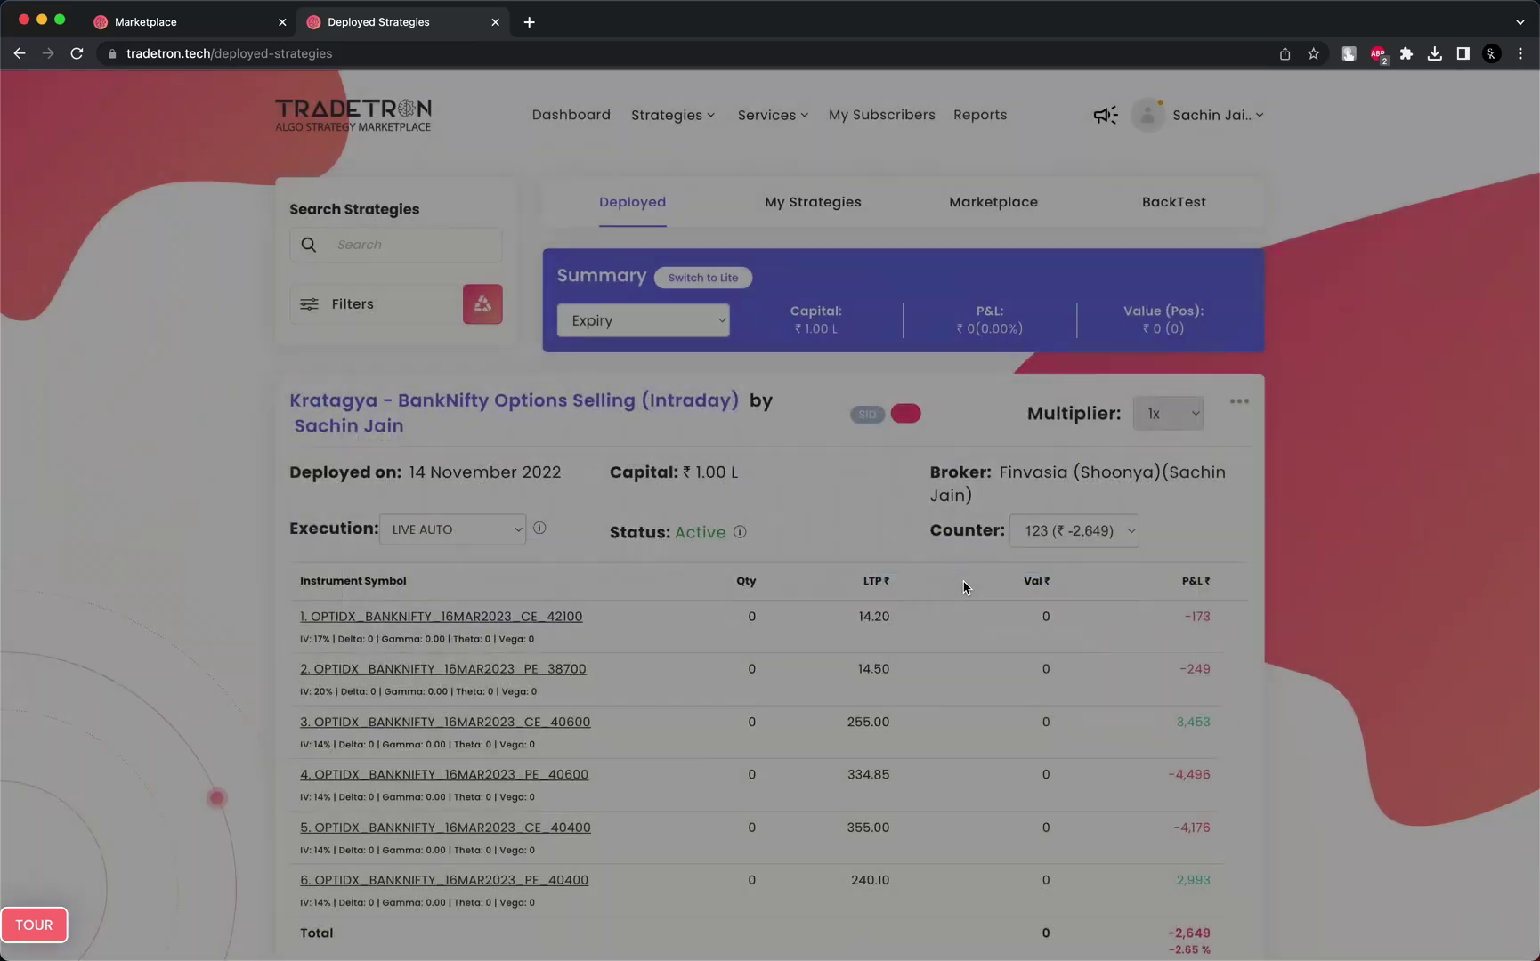
Set the Kratagya deployment's counter to 107, showing six 16FEB2023 BankNifty legs at ₹ -587
scroll(916, 580, down, 2)
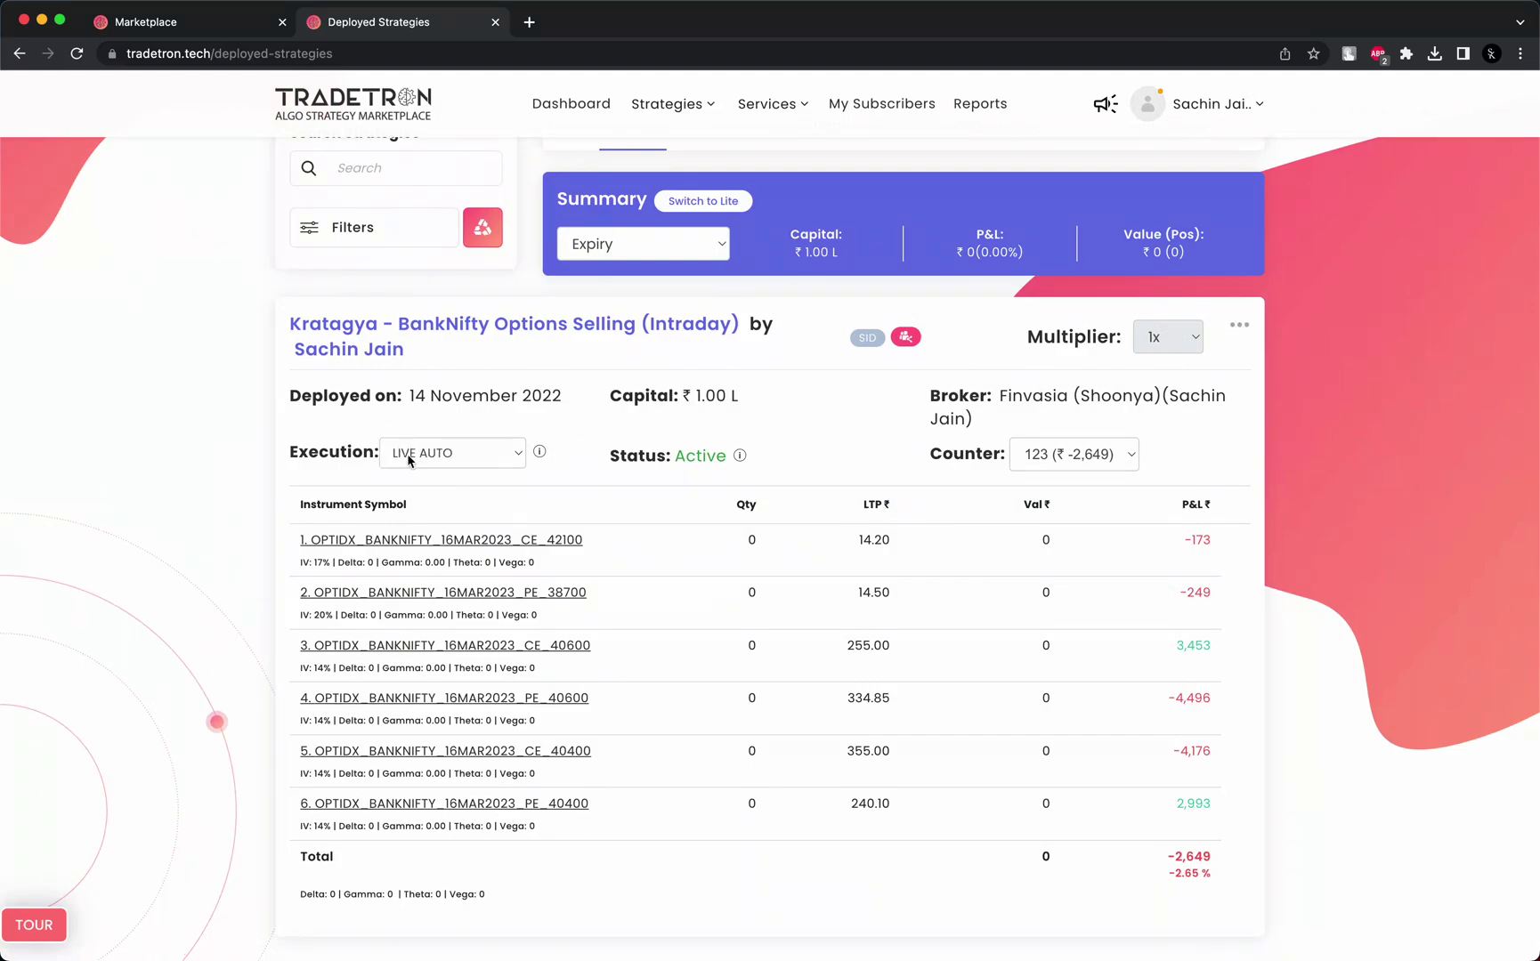
drag(1157, 396, 1191, 423)
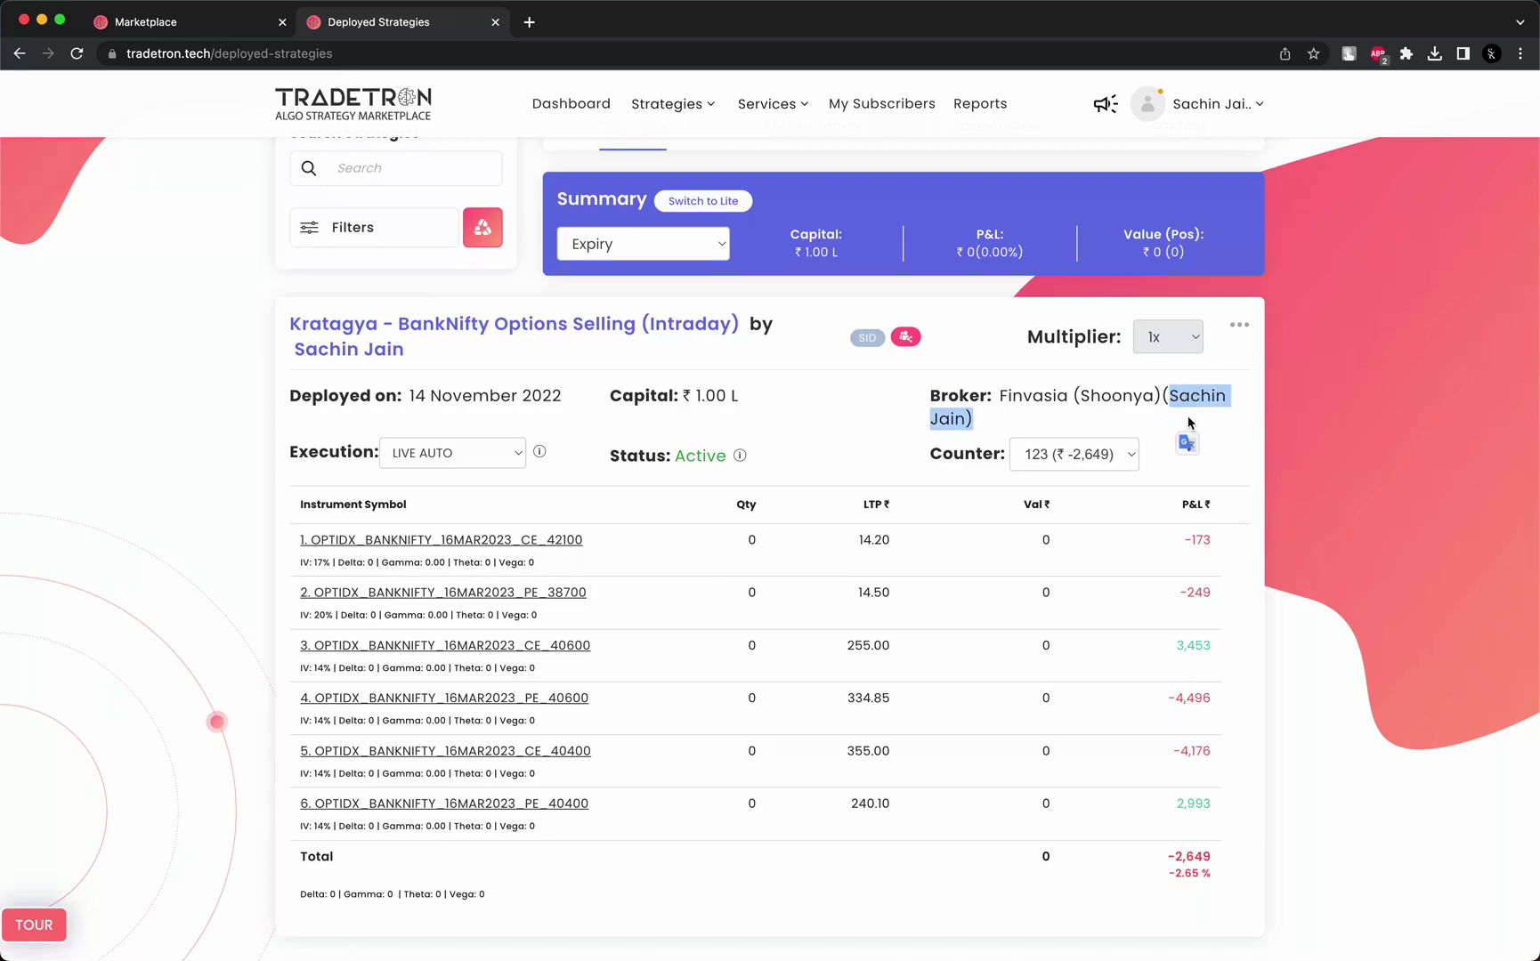
click(777, 548)
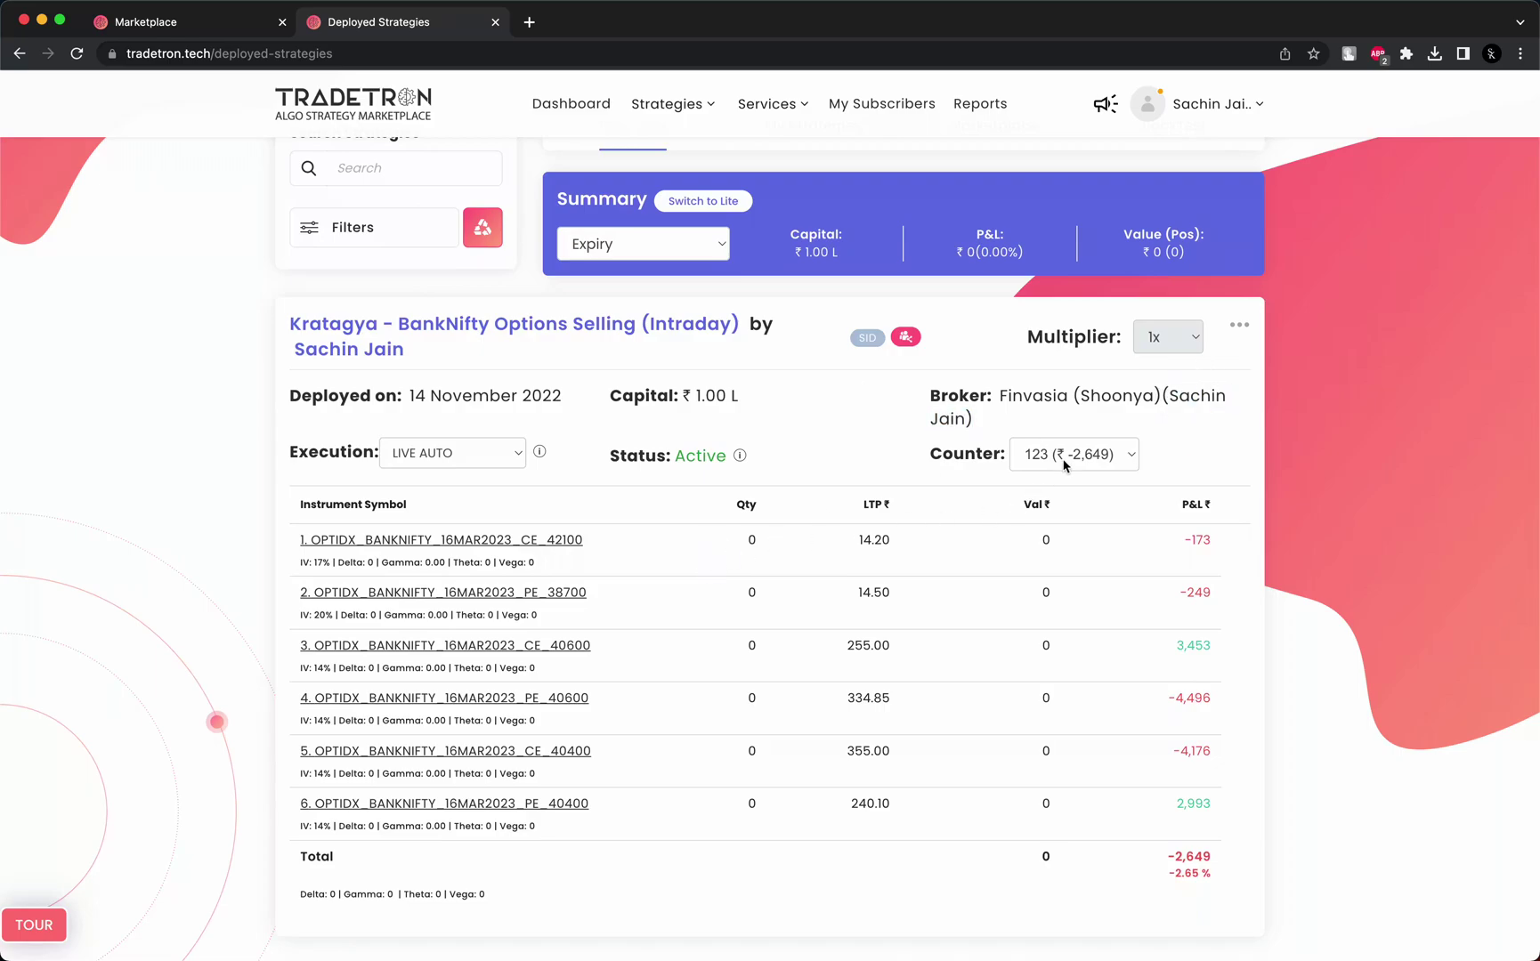
click(1065, 465)
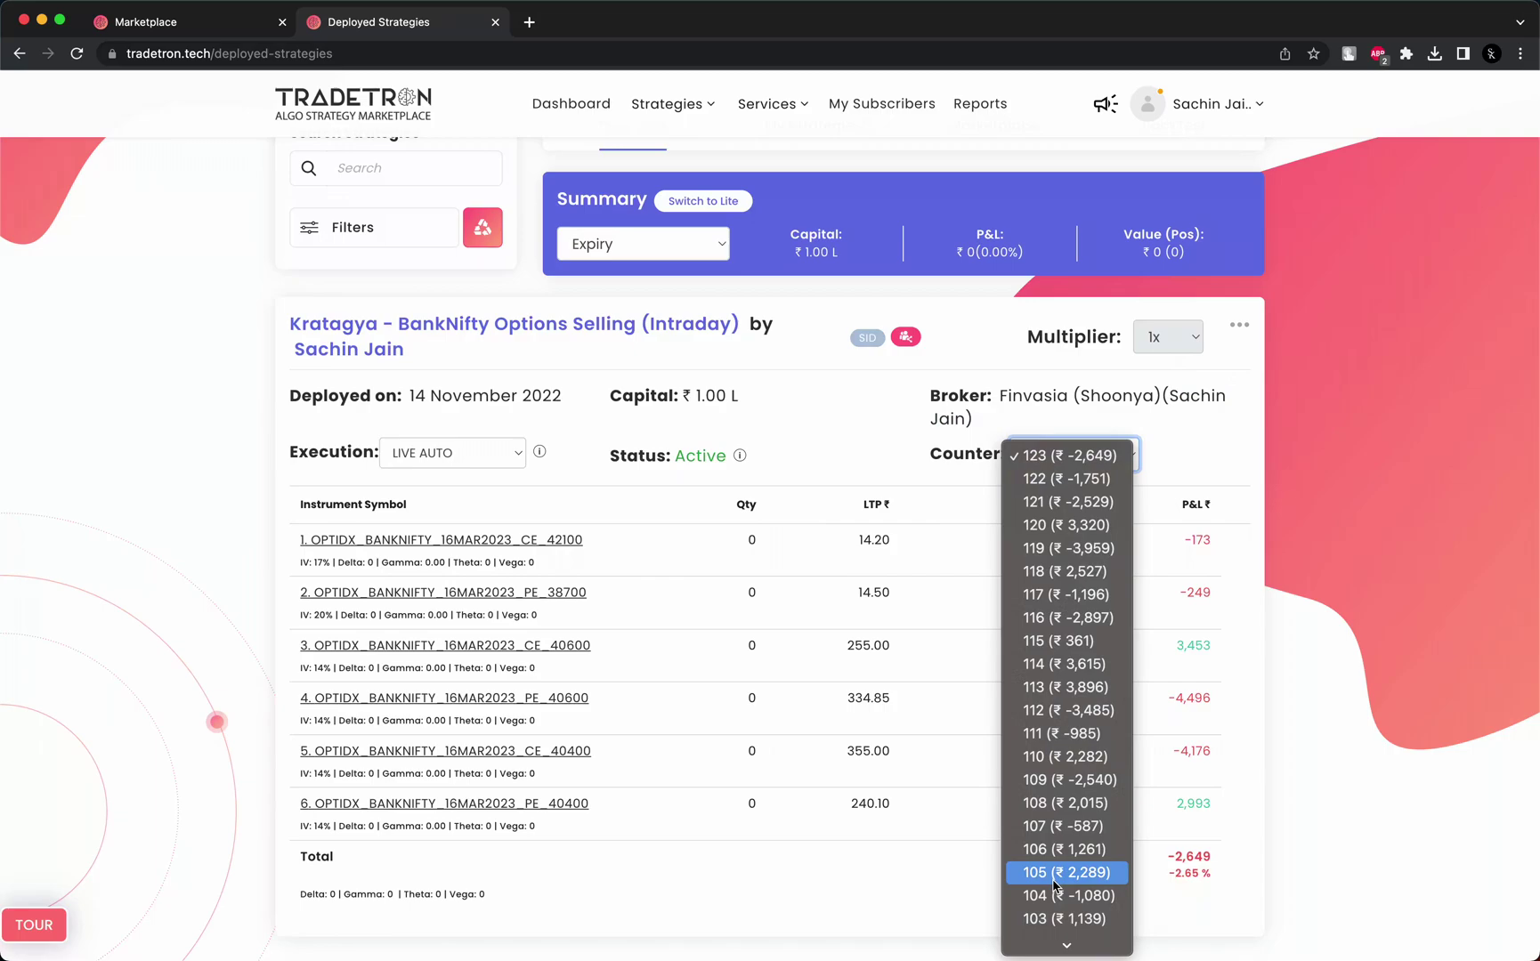
mouse_move(1052, 951)
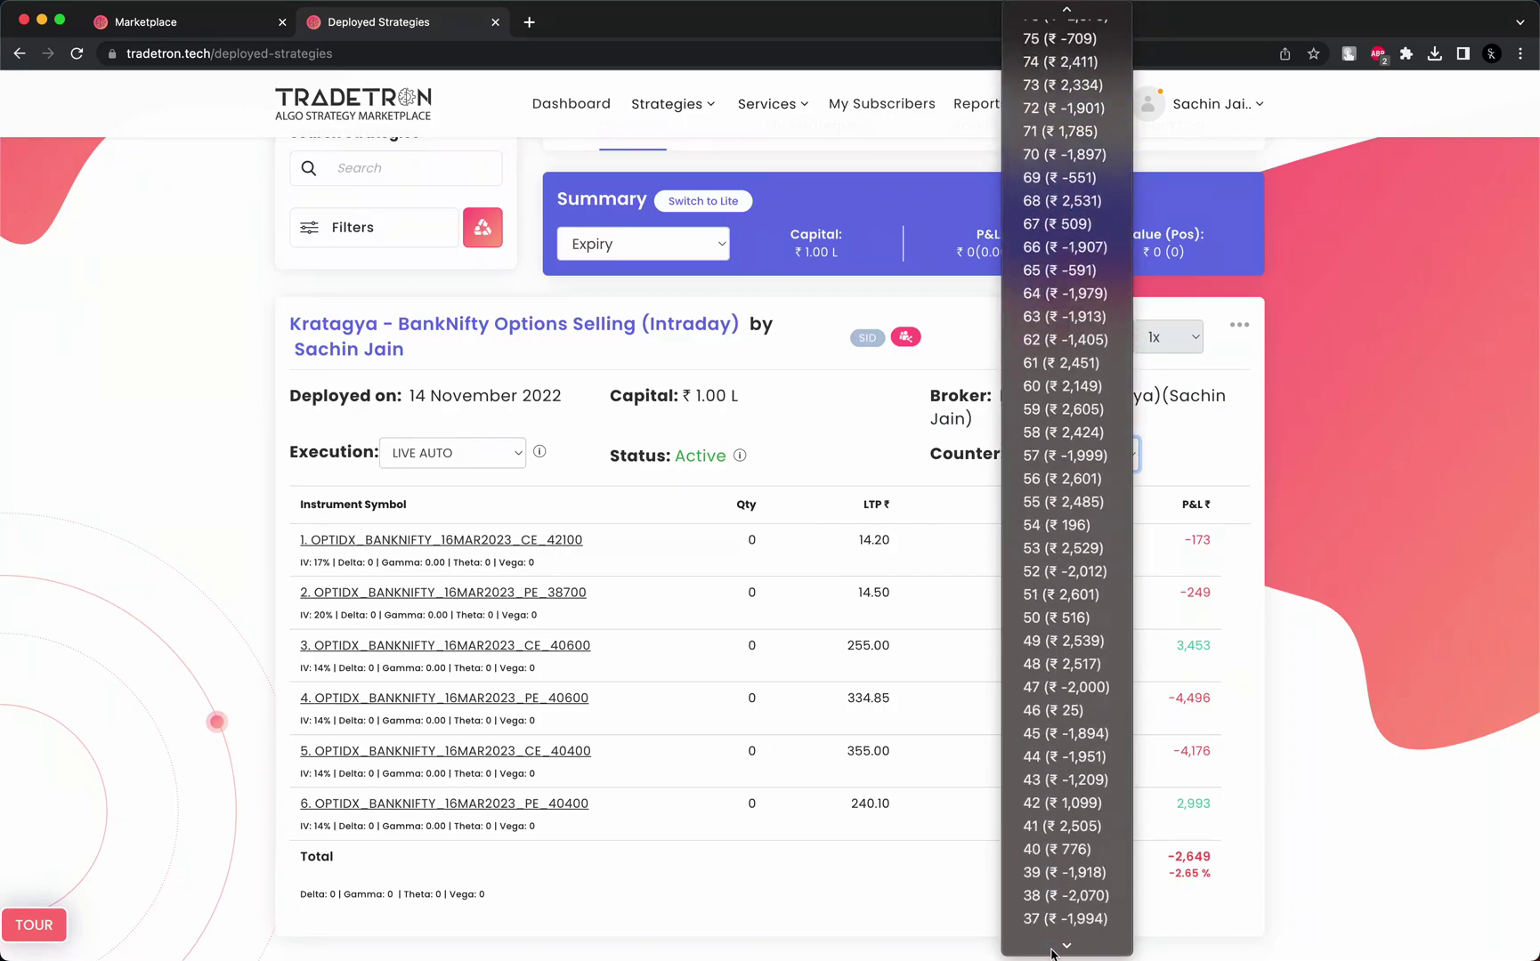
click(730, 774)
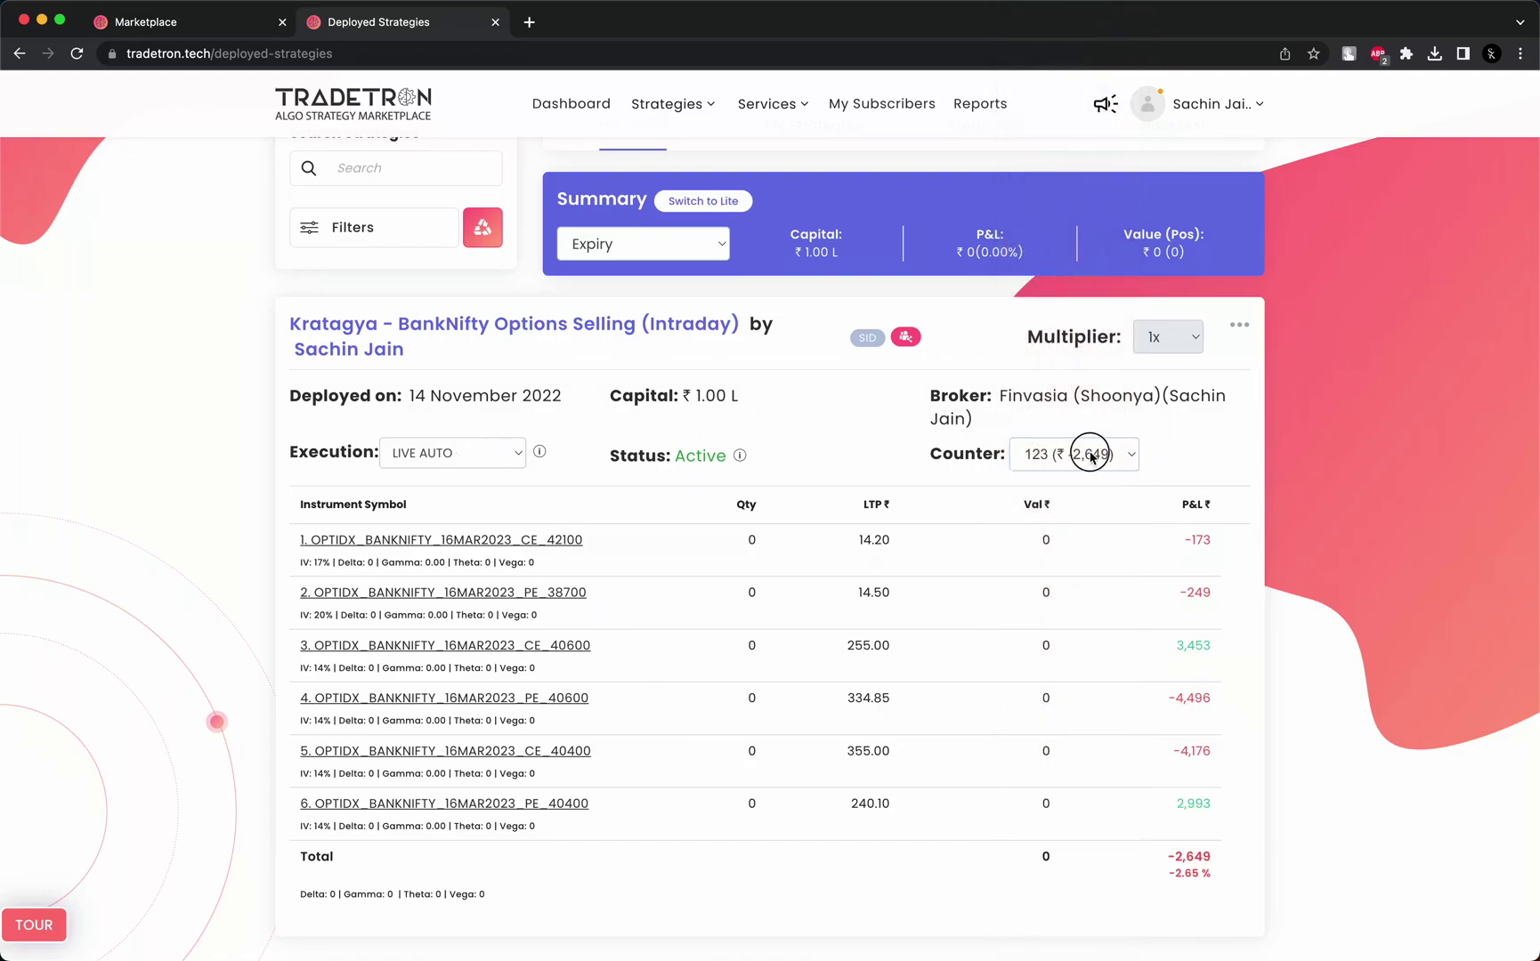
click(1086, 454)
click(1068, 826)
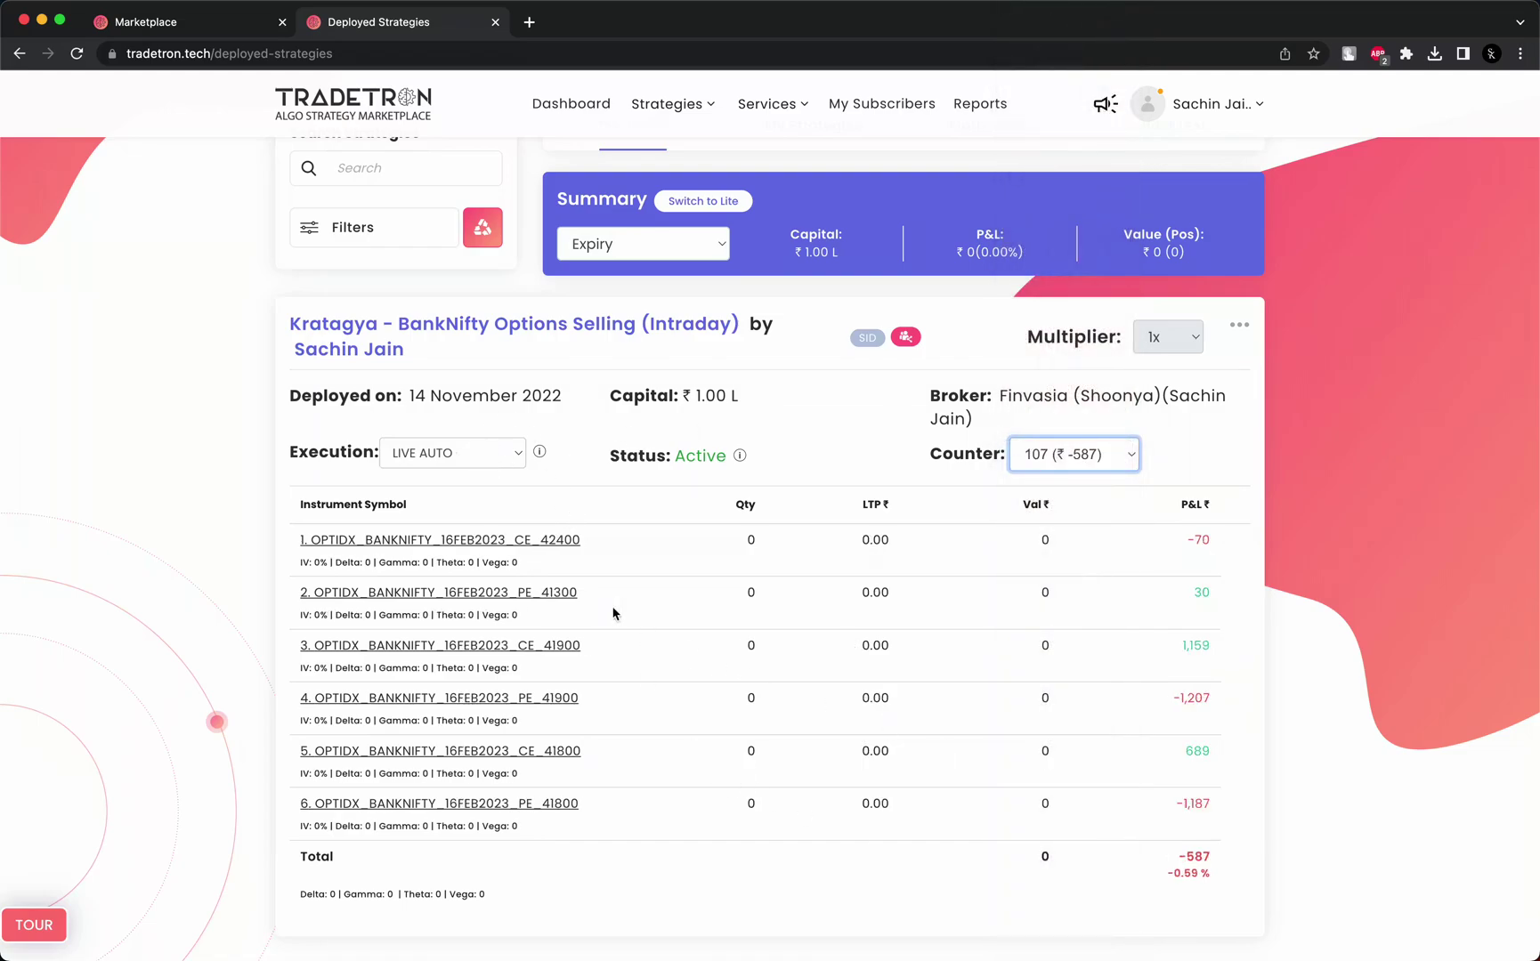
click(1240, 325)
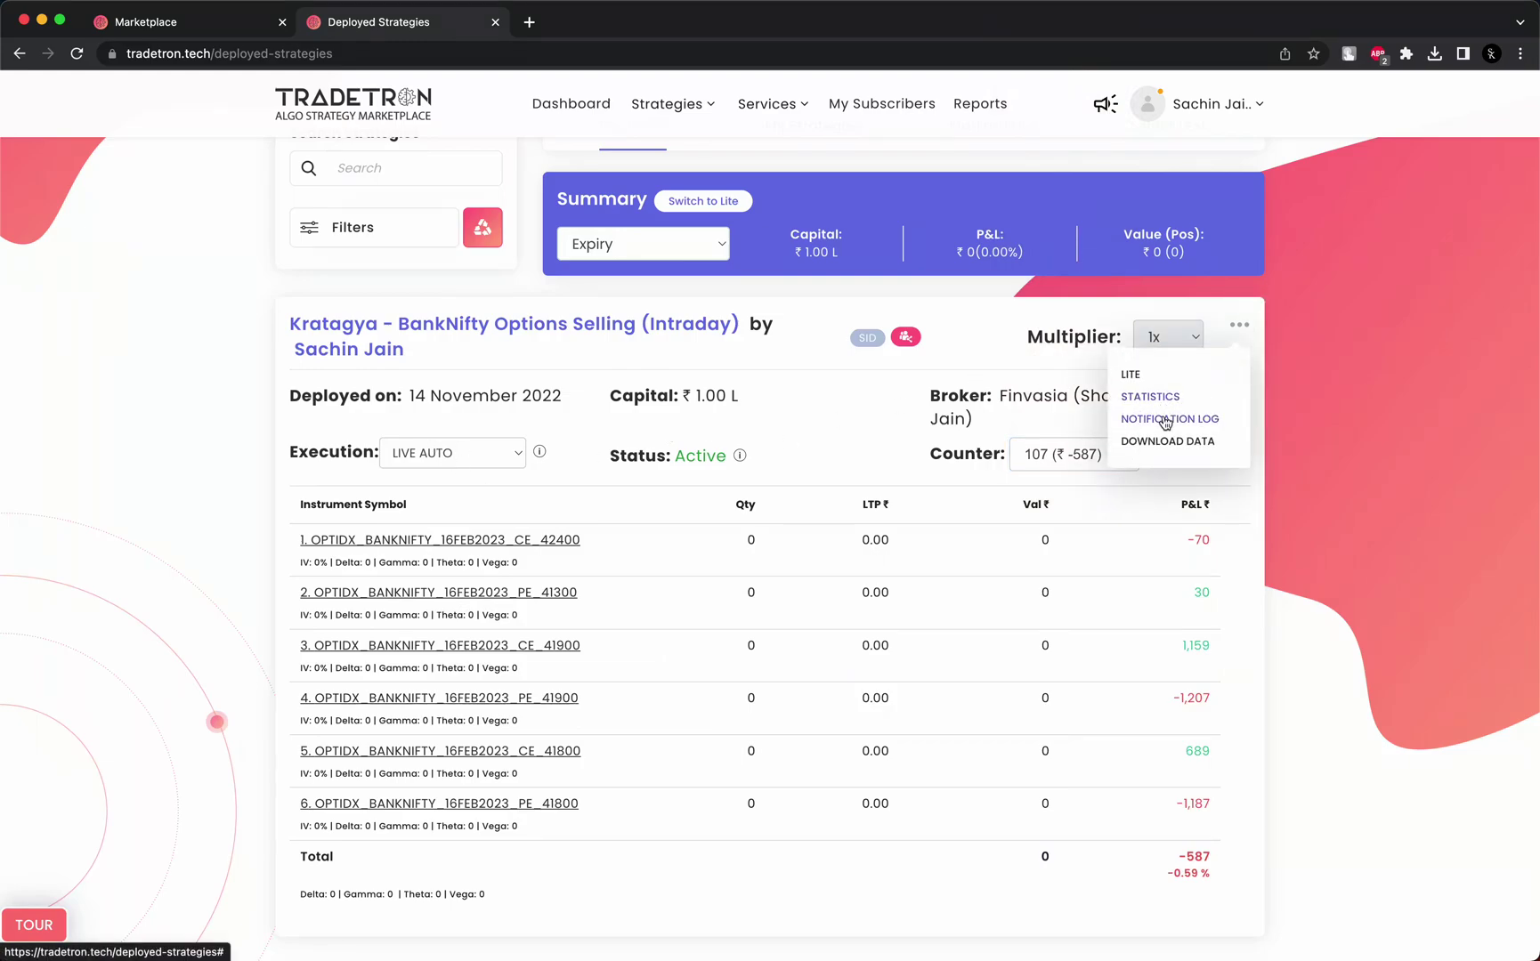
click(1161, 402)
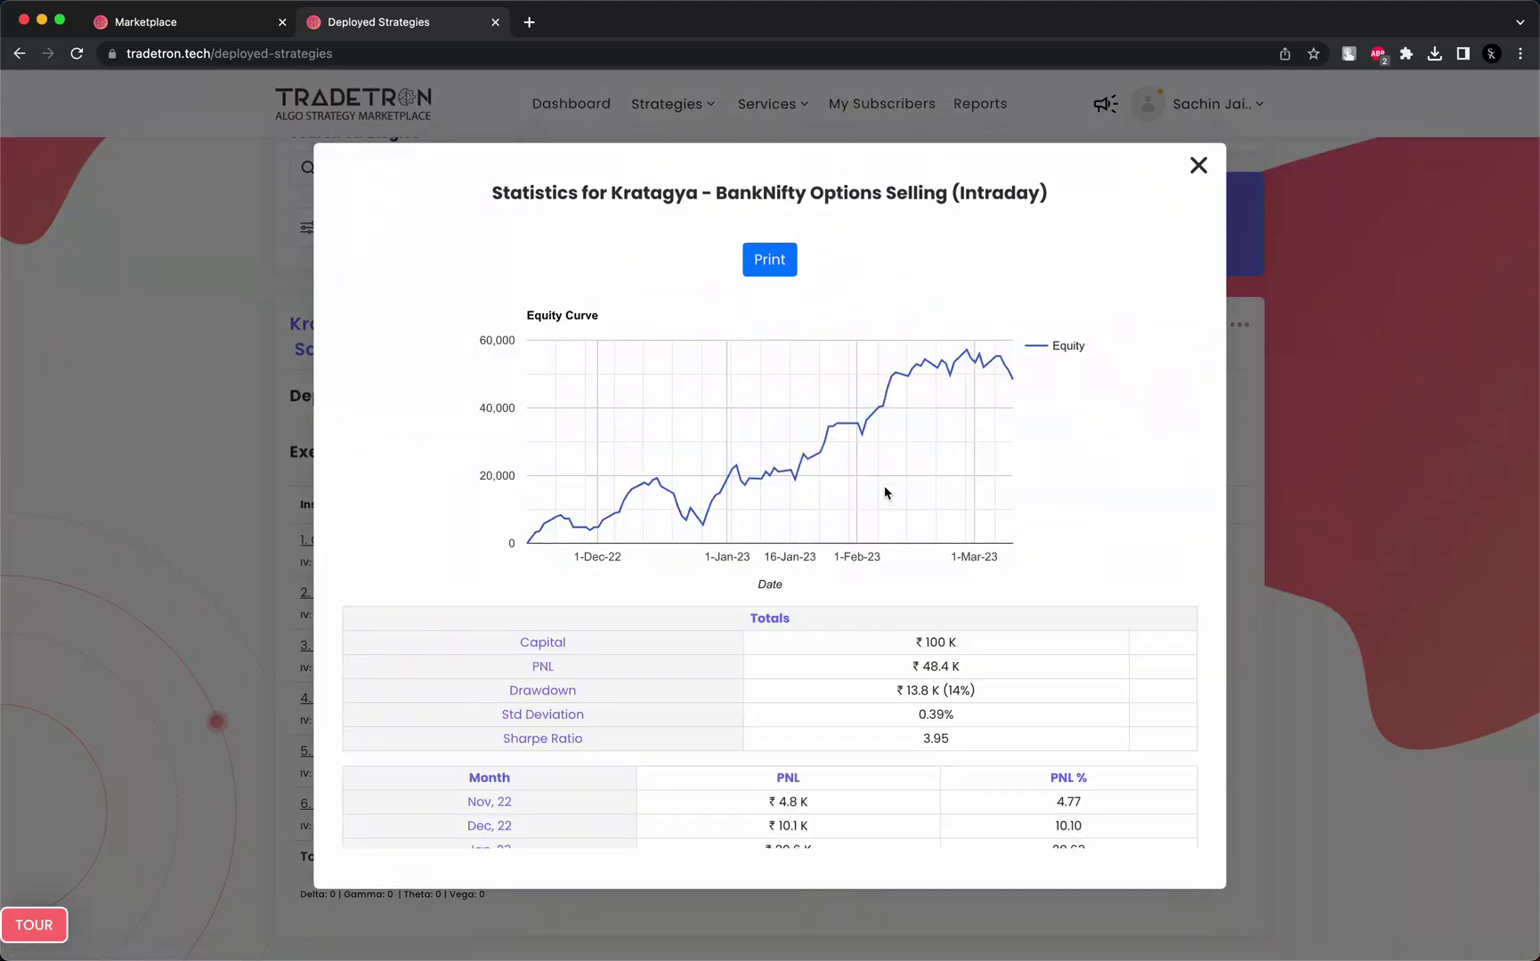
scroll(846, 534, down, 2)
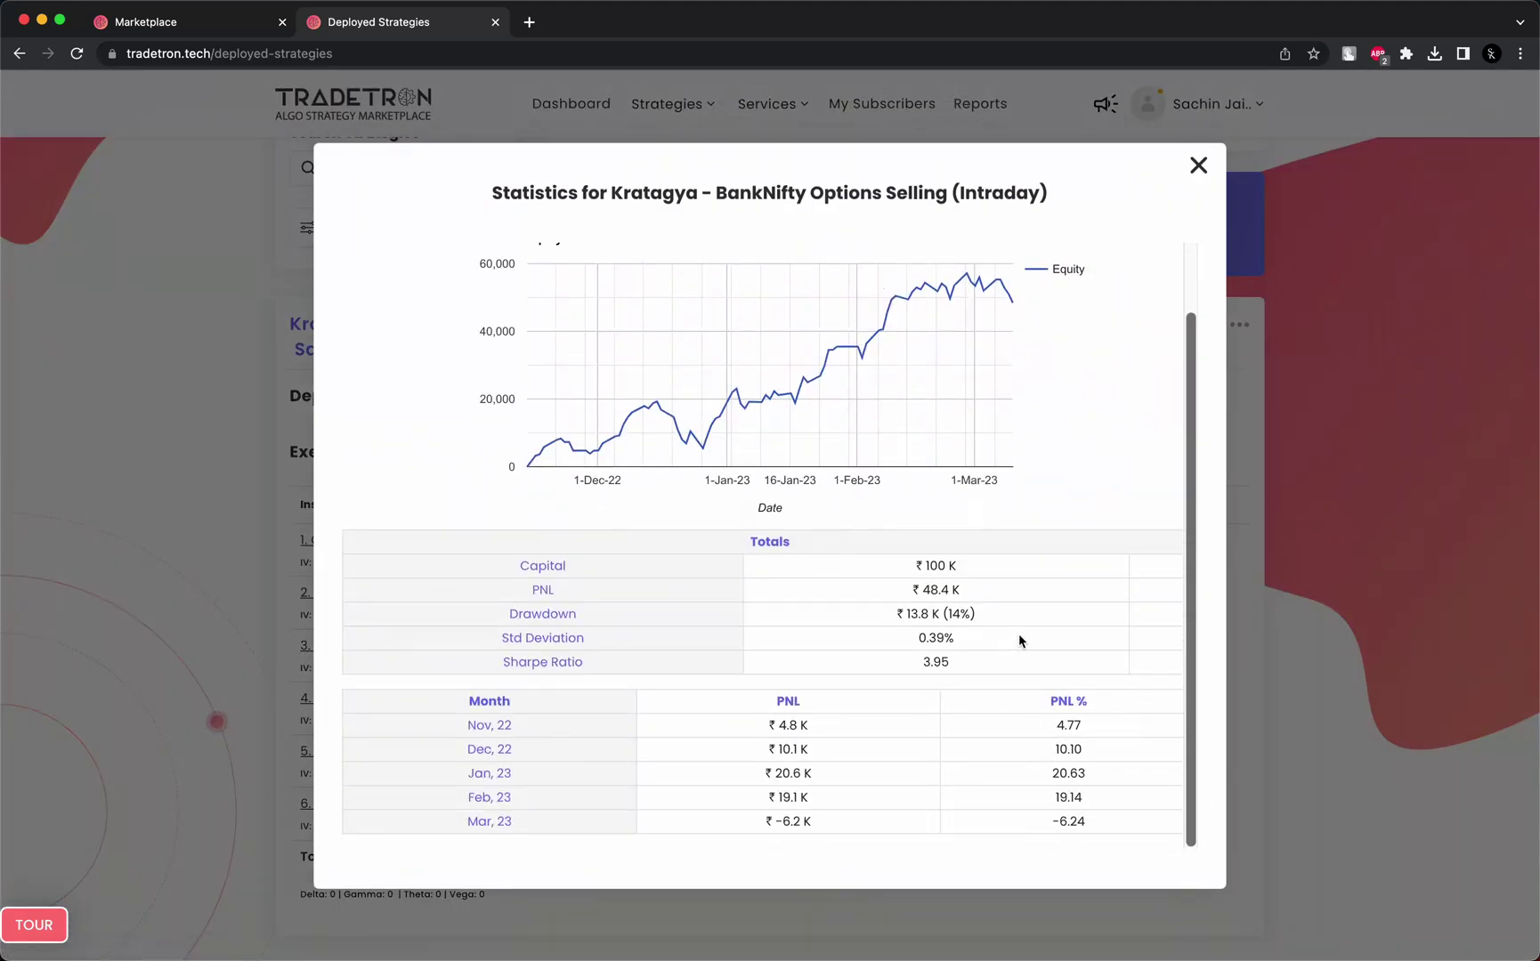
scroll(1020, 635, up, 1)
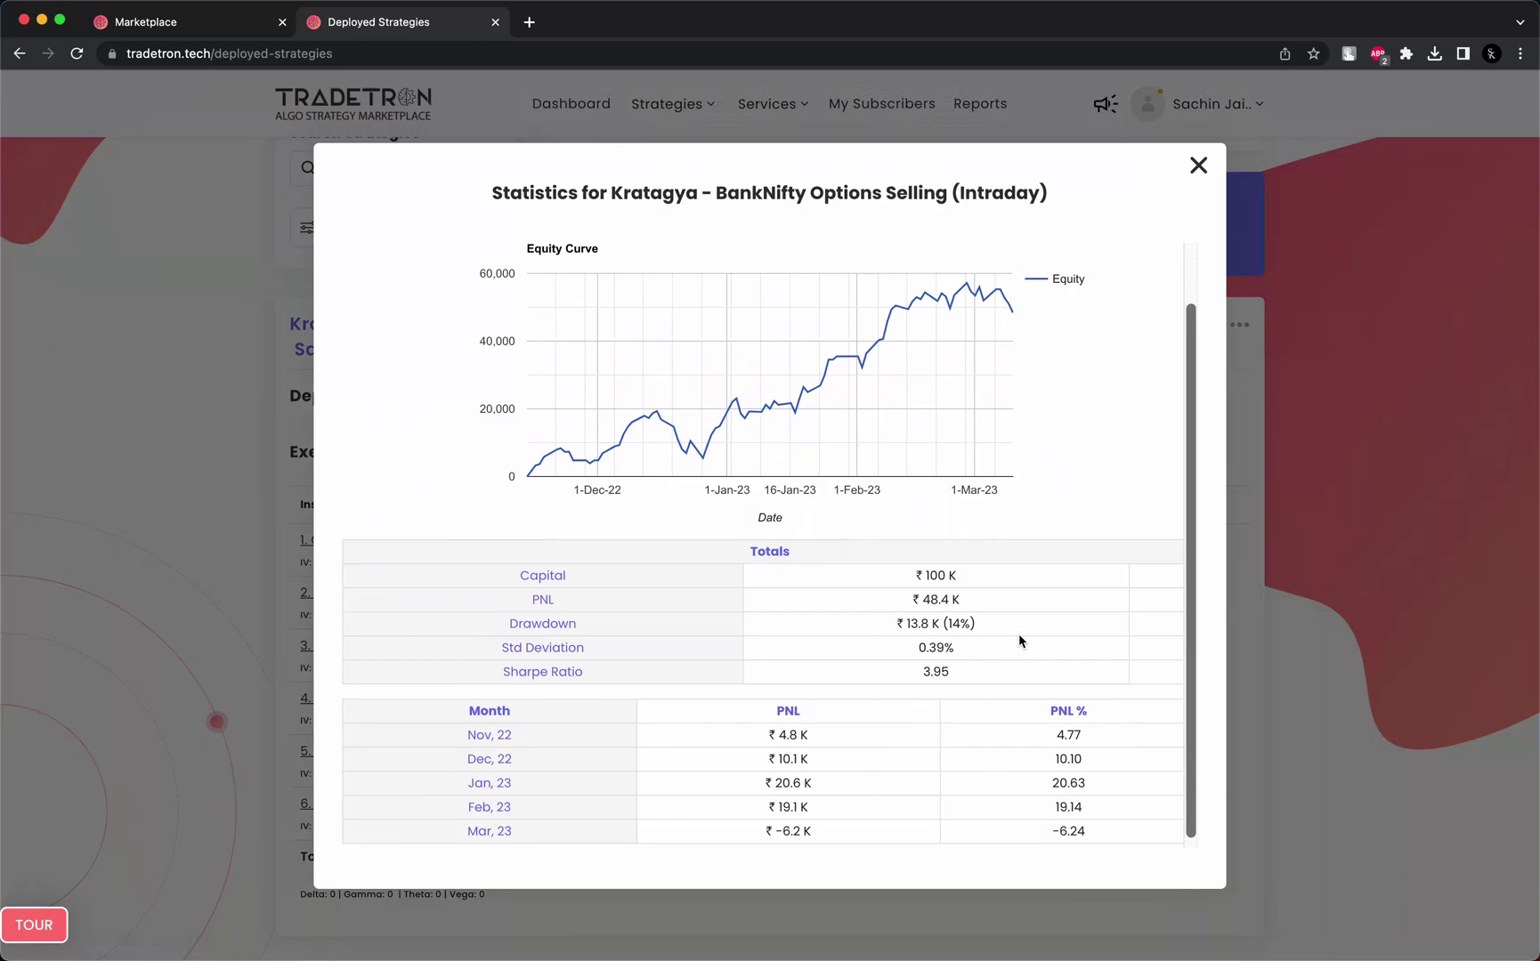
scroll(1020, 640, up, 5)
click(1199, 165)
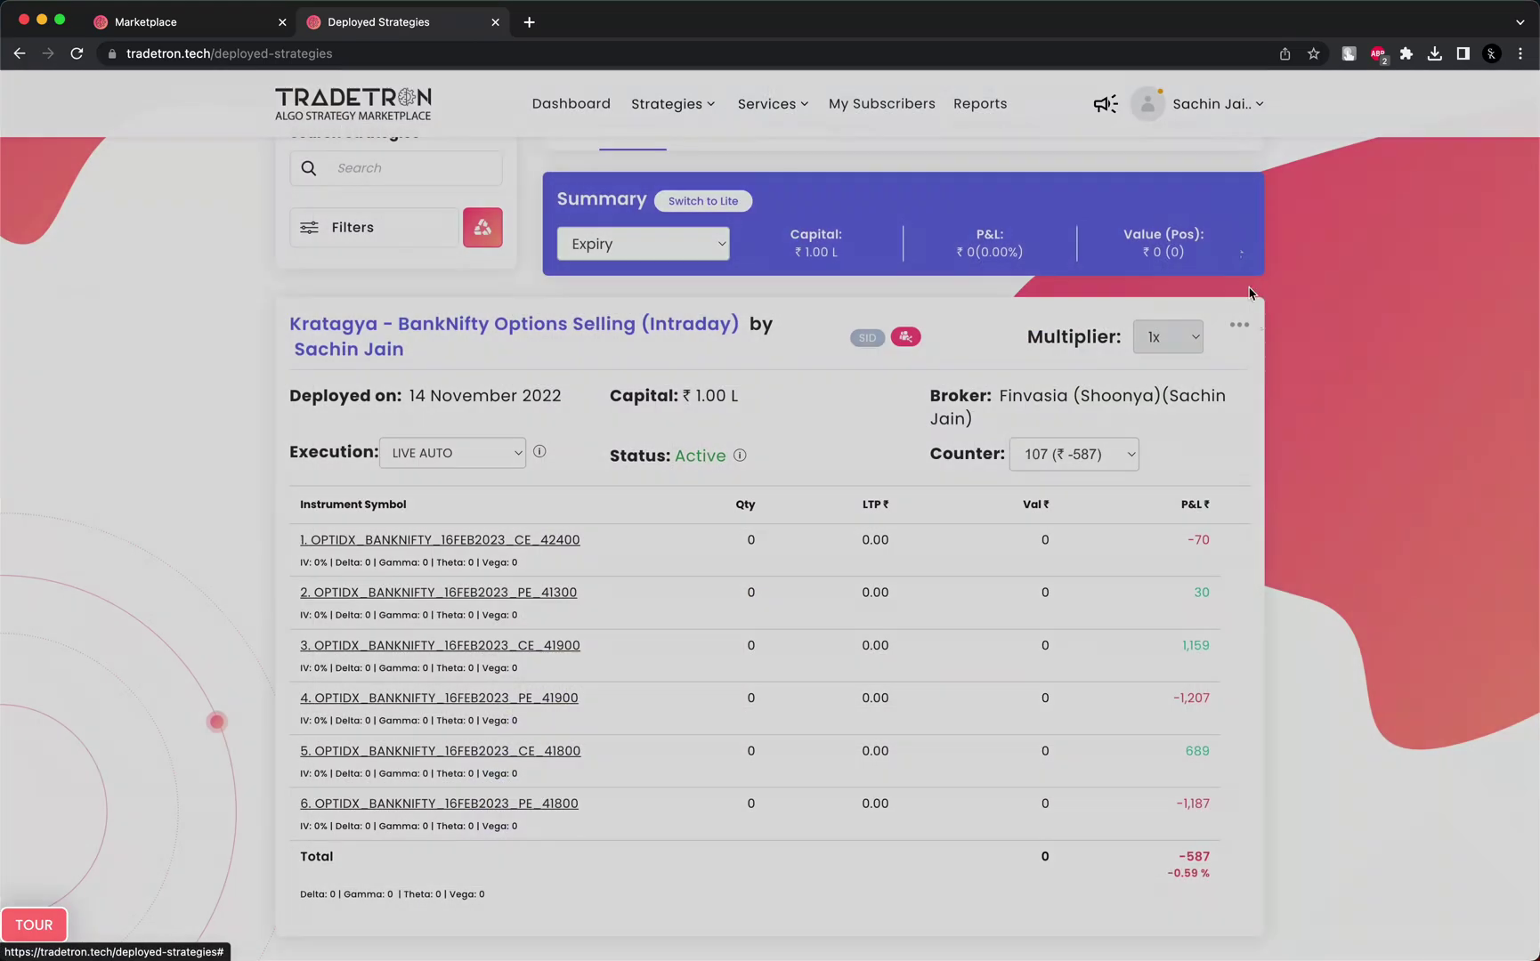